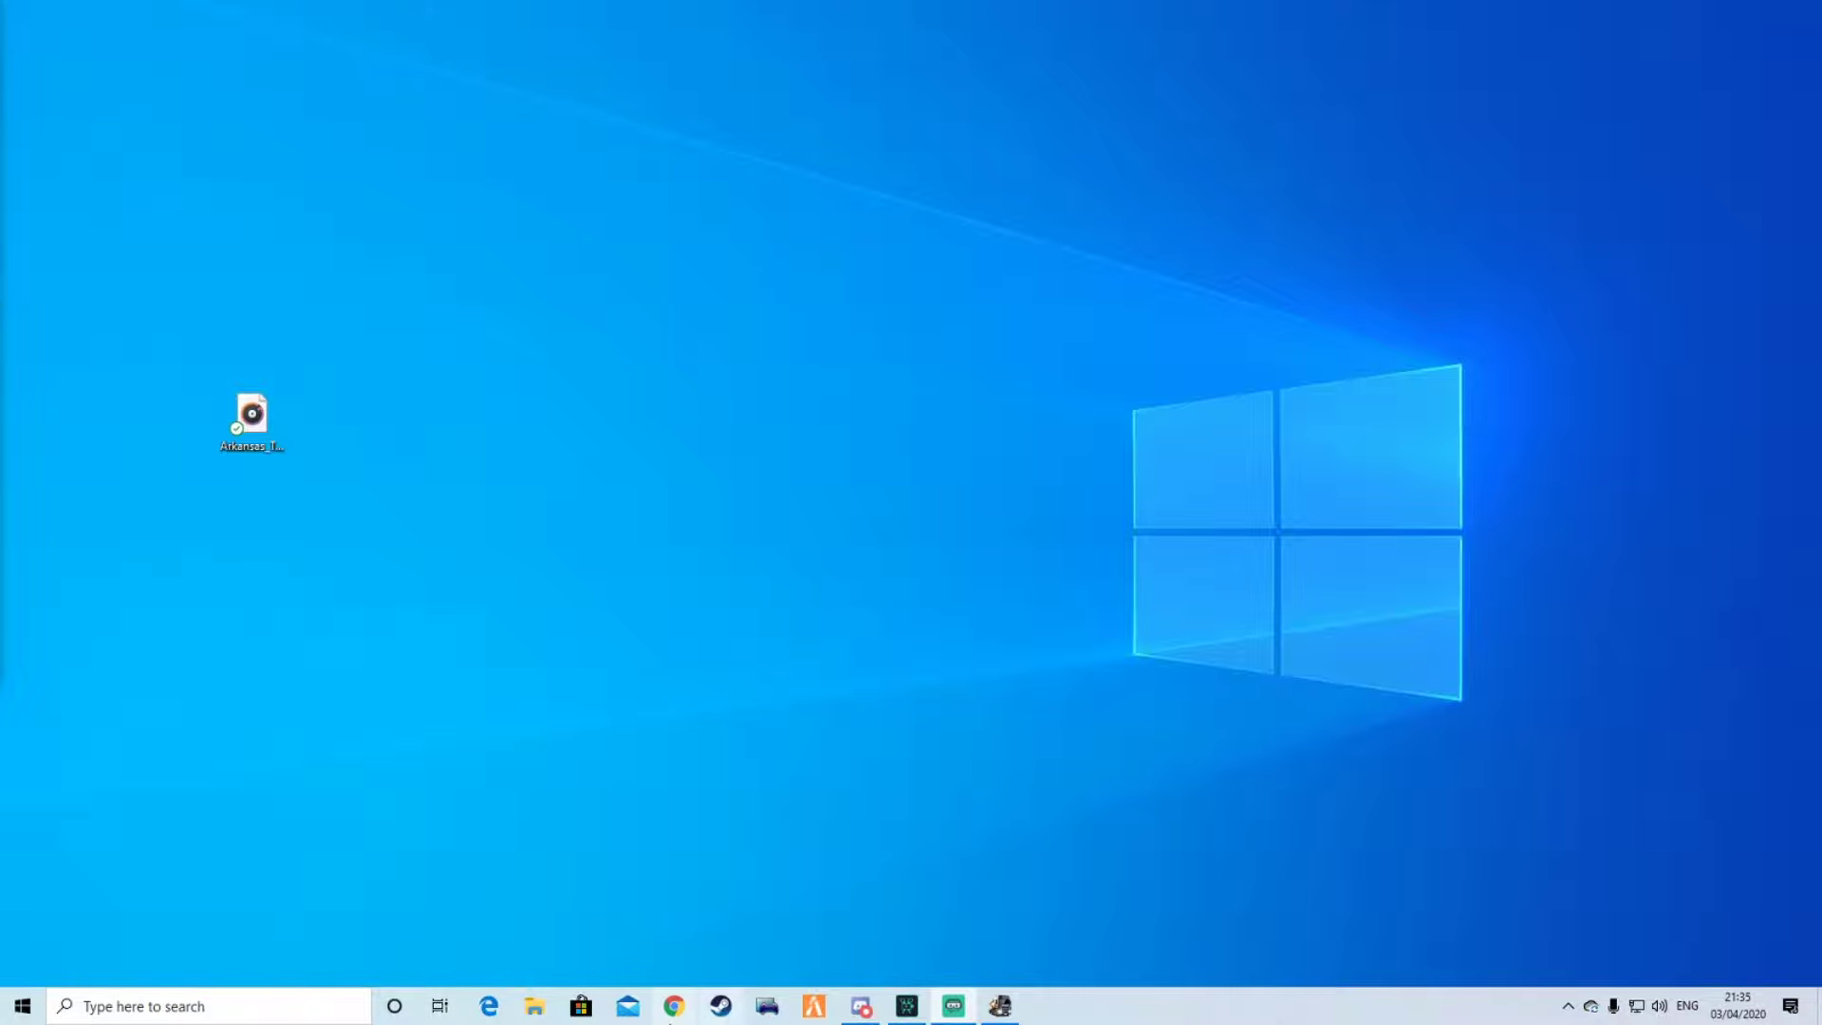
- Find the YouTube Audio Library in Chrome and browse its free music tracks and their download options
{"action": "left_click", "coordinate": [676, 1007]}
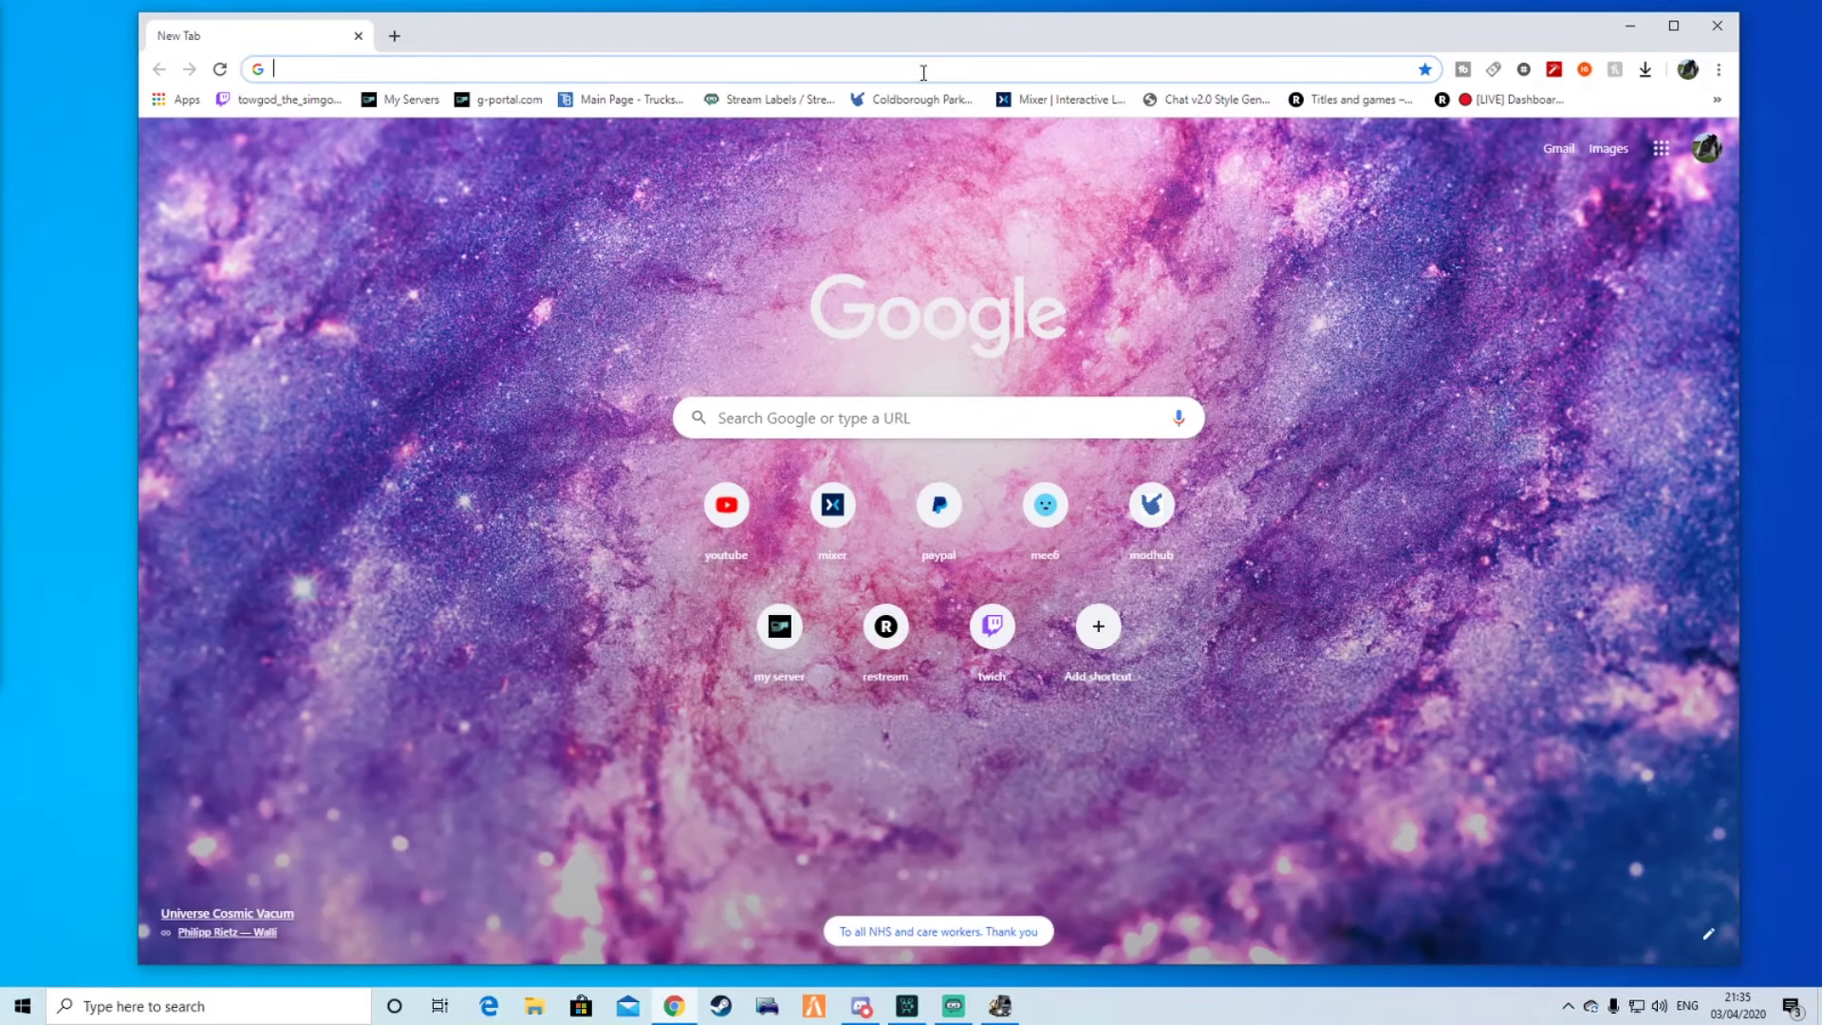
{"action": "type", "text": "youtube.com"}
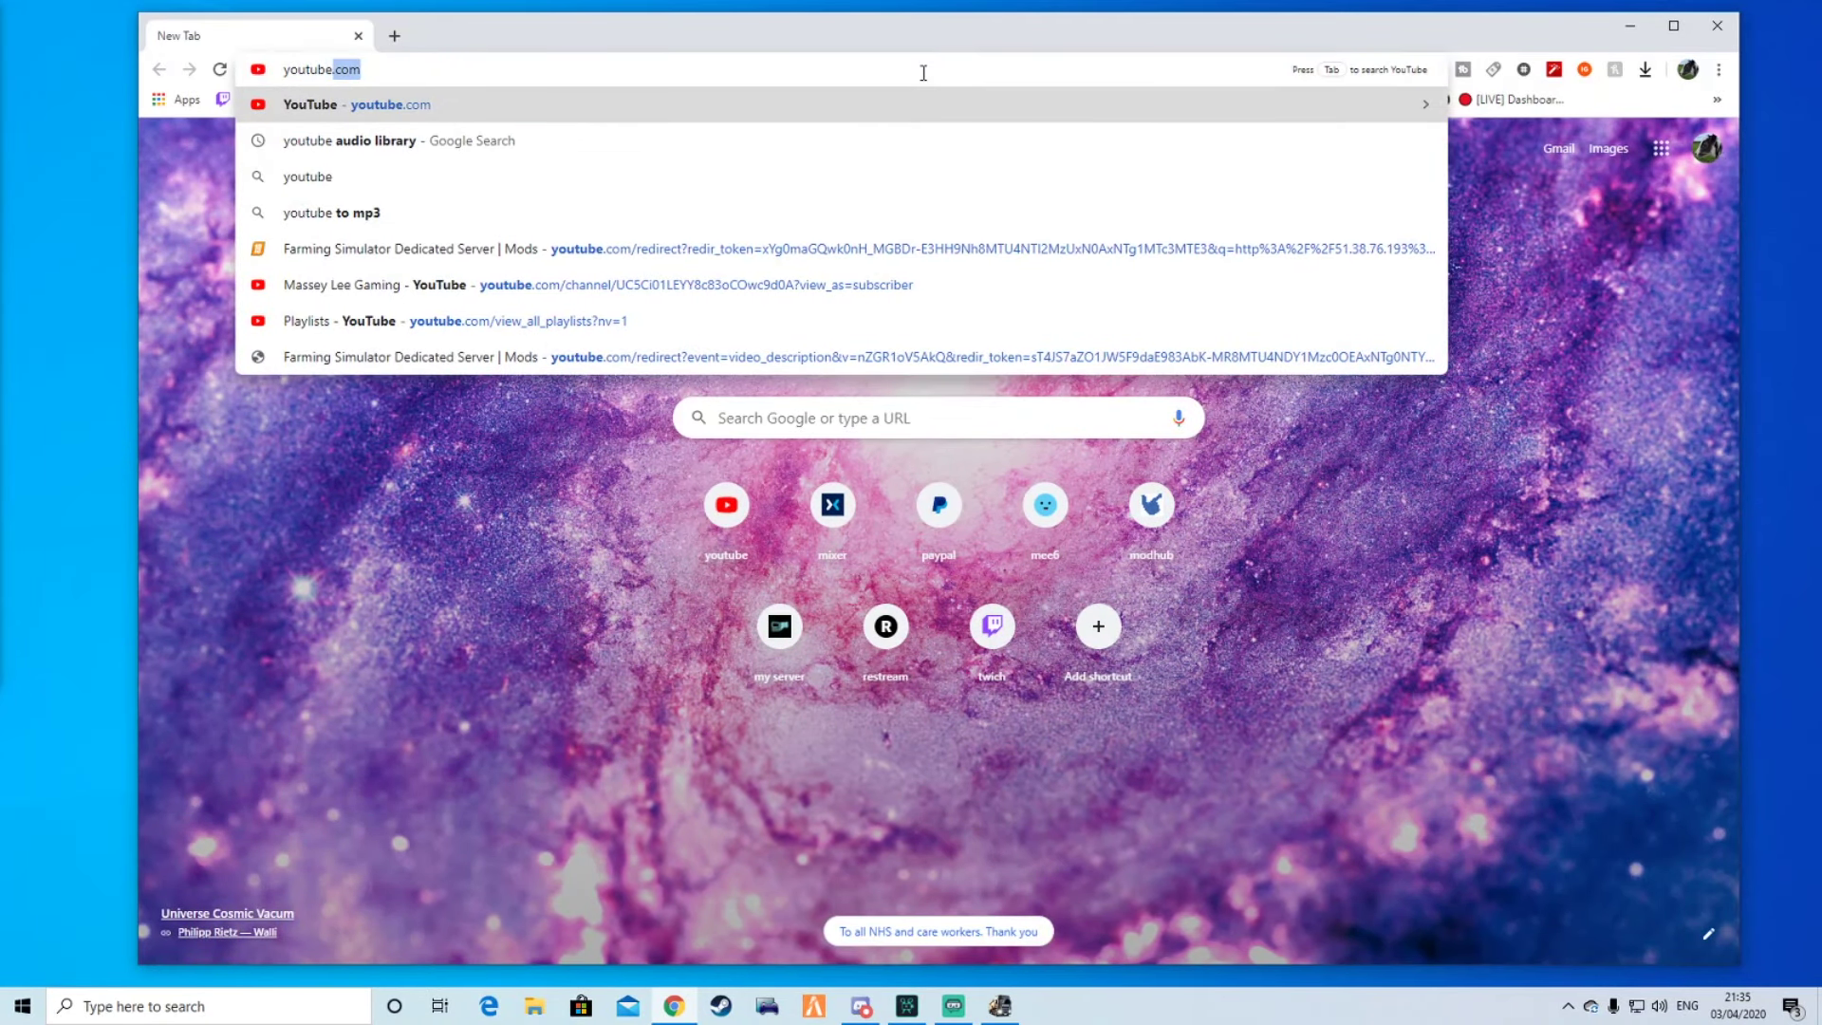
{"action": "left_click", "coordinate": [404, 142]}
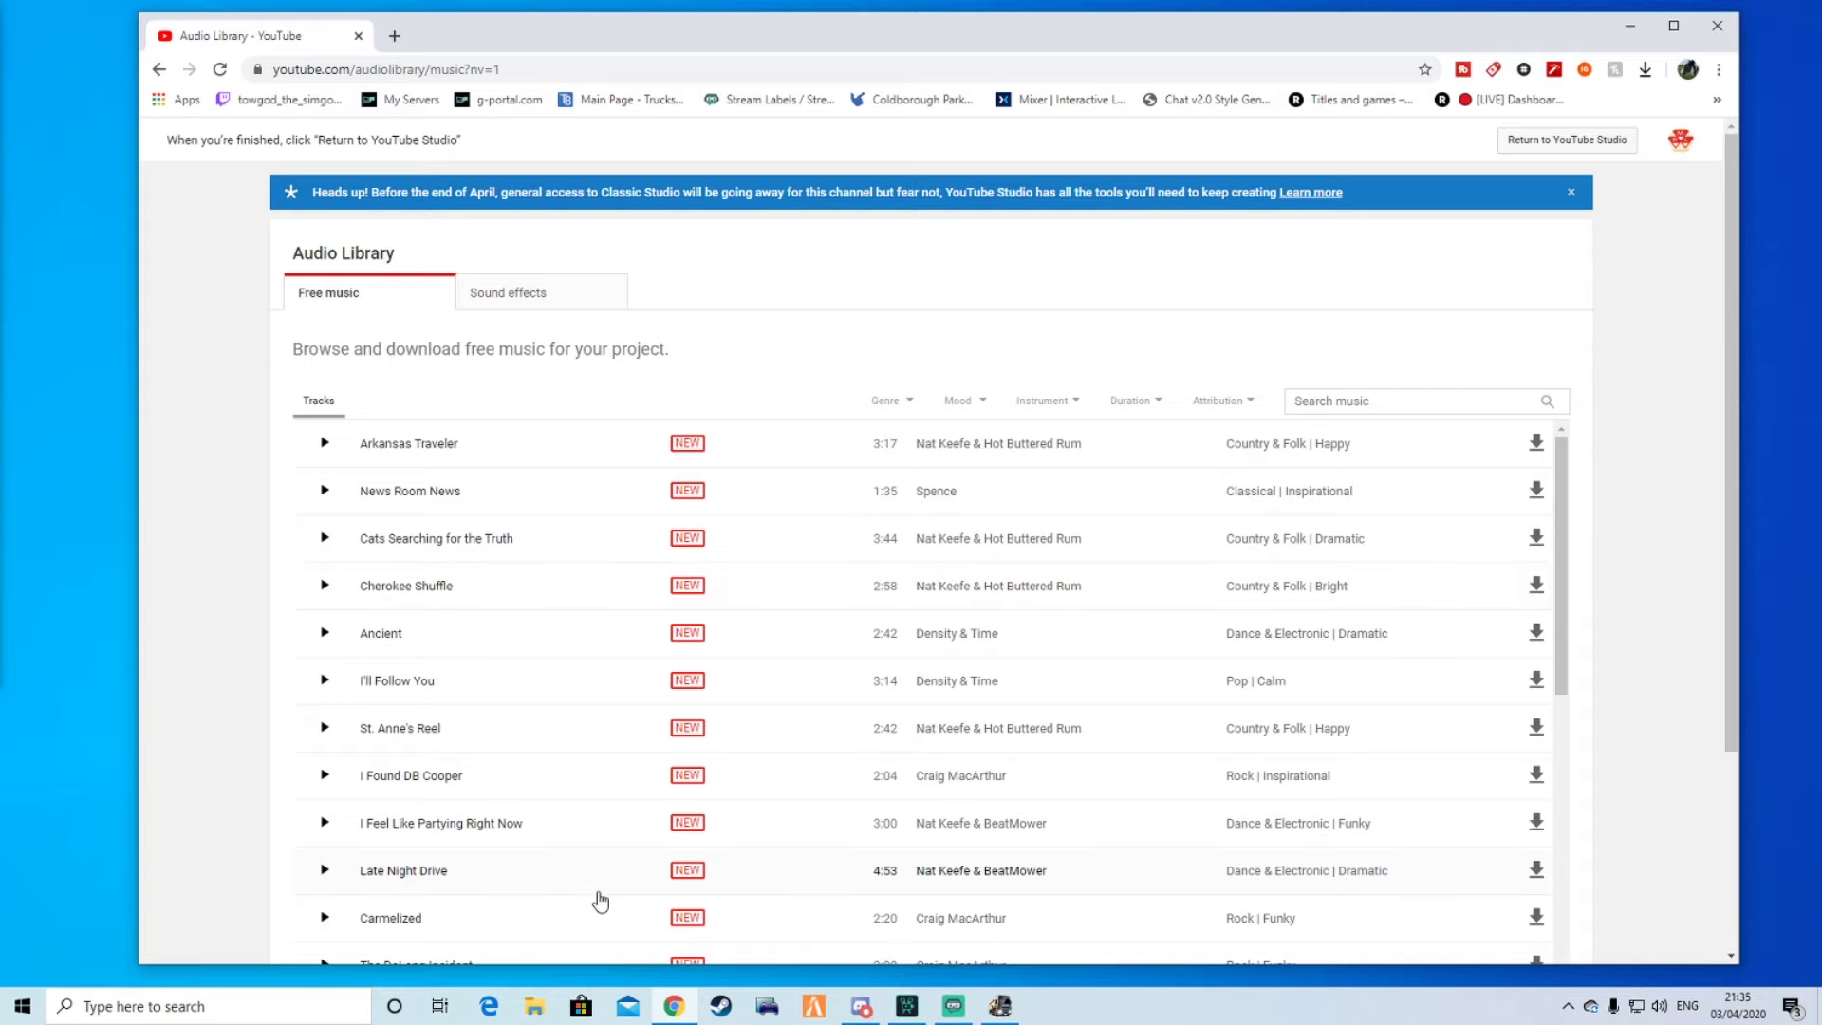
{"action": "scroll", "coordinate": [844, 659], "scroll_direction": "down", "scroll_amount": 4}
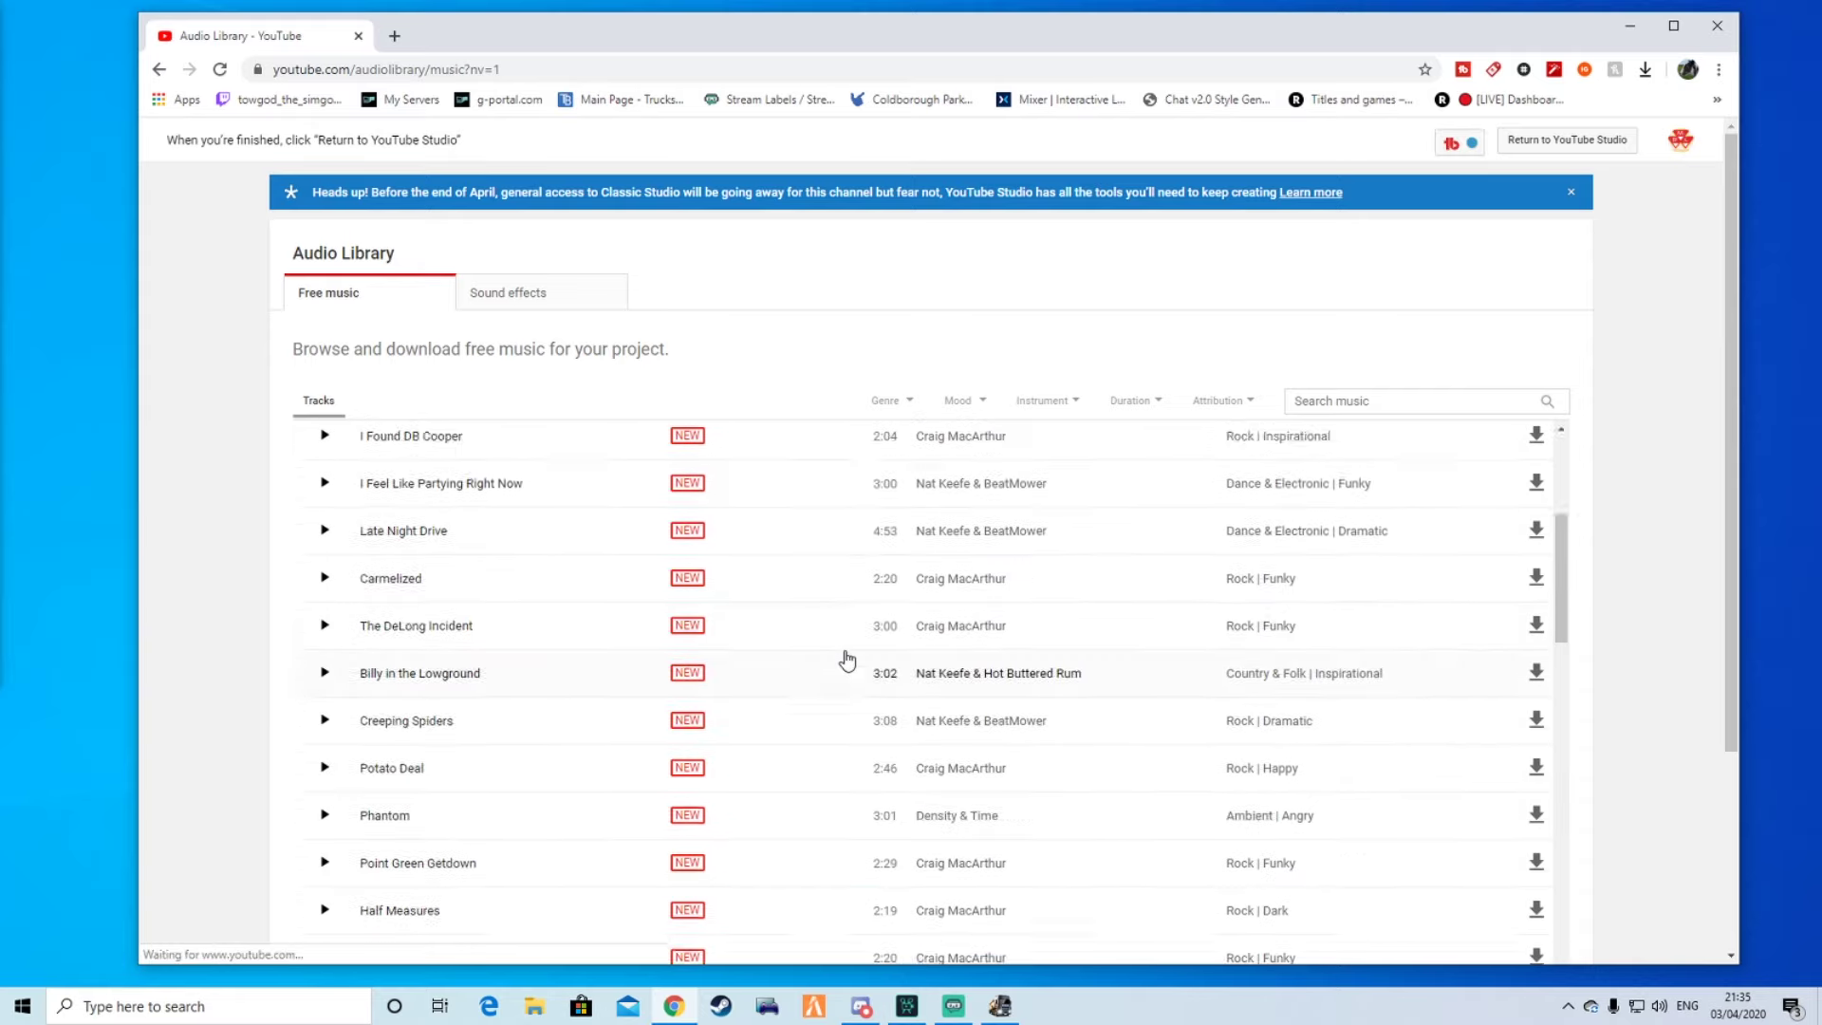
{"action": "scroll", "coordinate": [1232, 509], "scroll_direction": "up", "scroll_amount": 4}
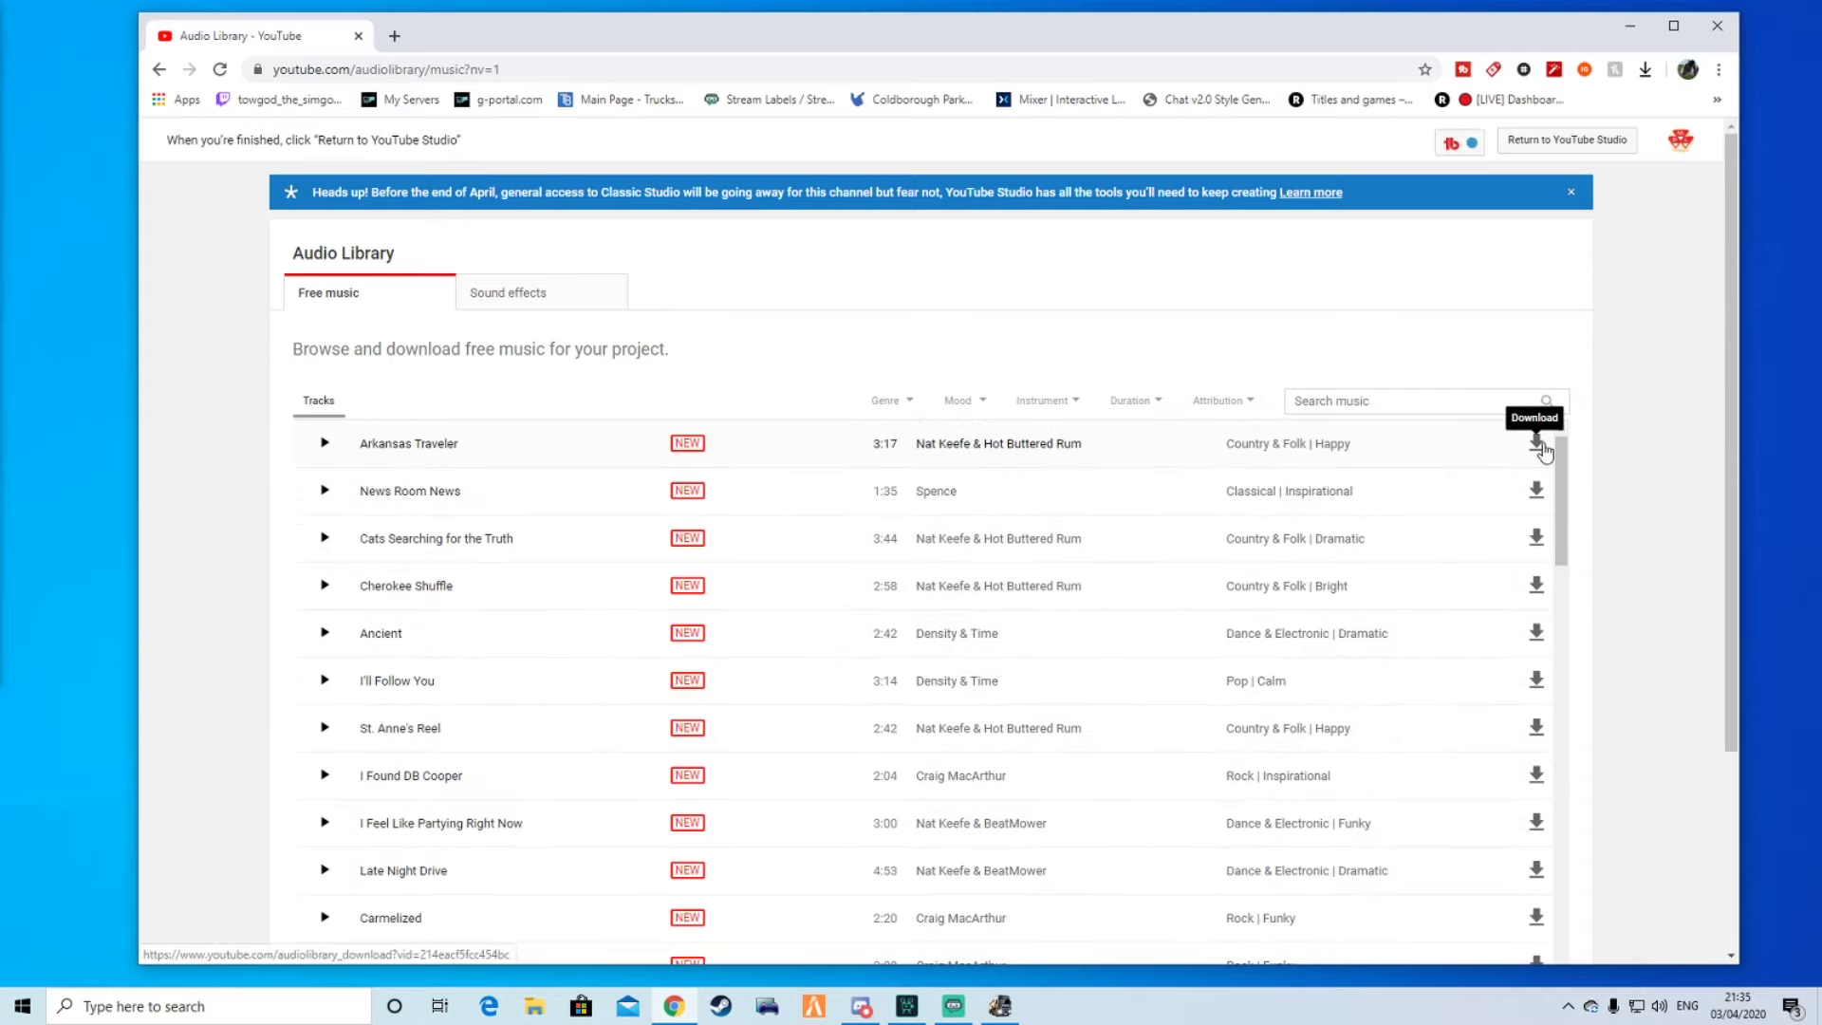
{"action": "left_click", "coordinate": [1717, 27]}
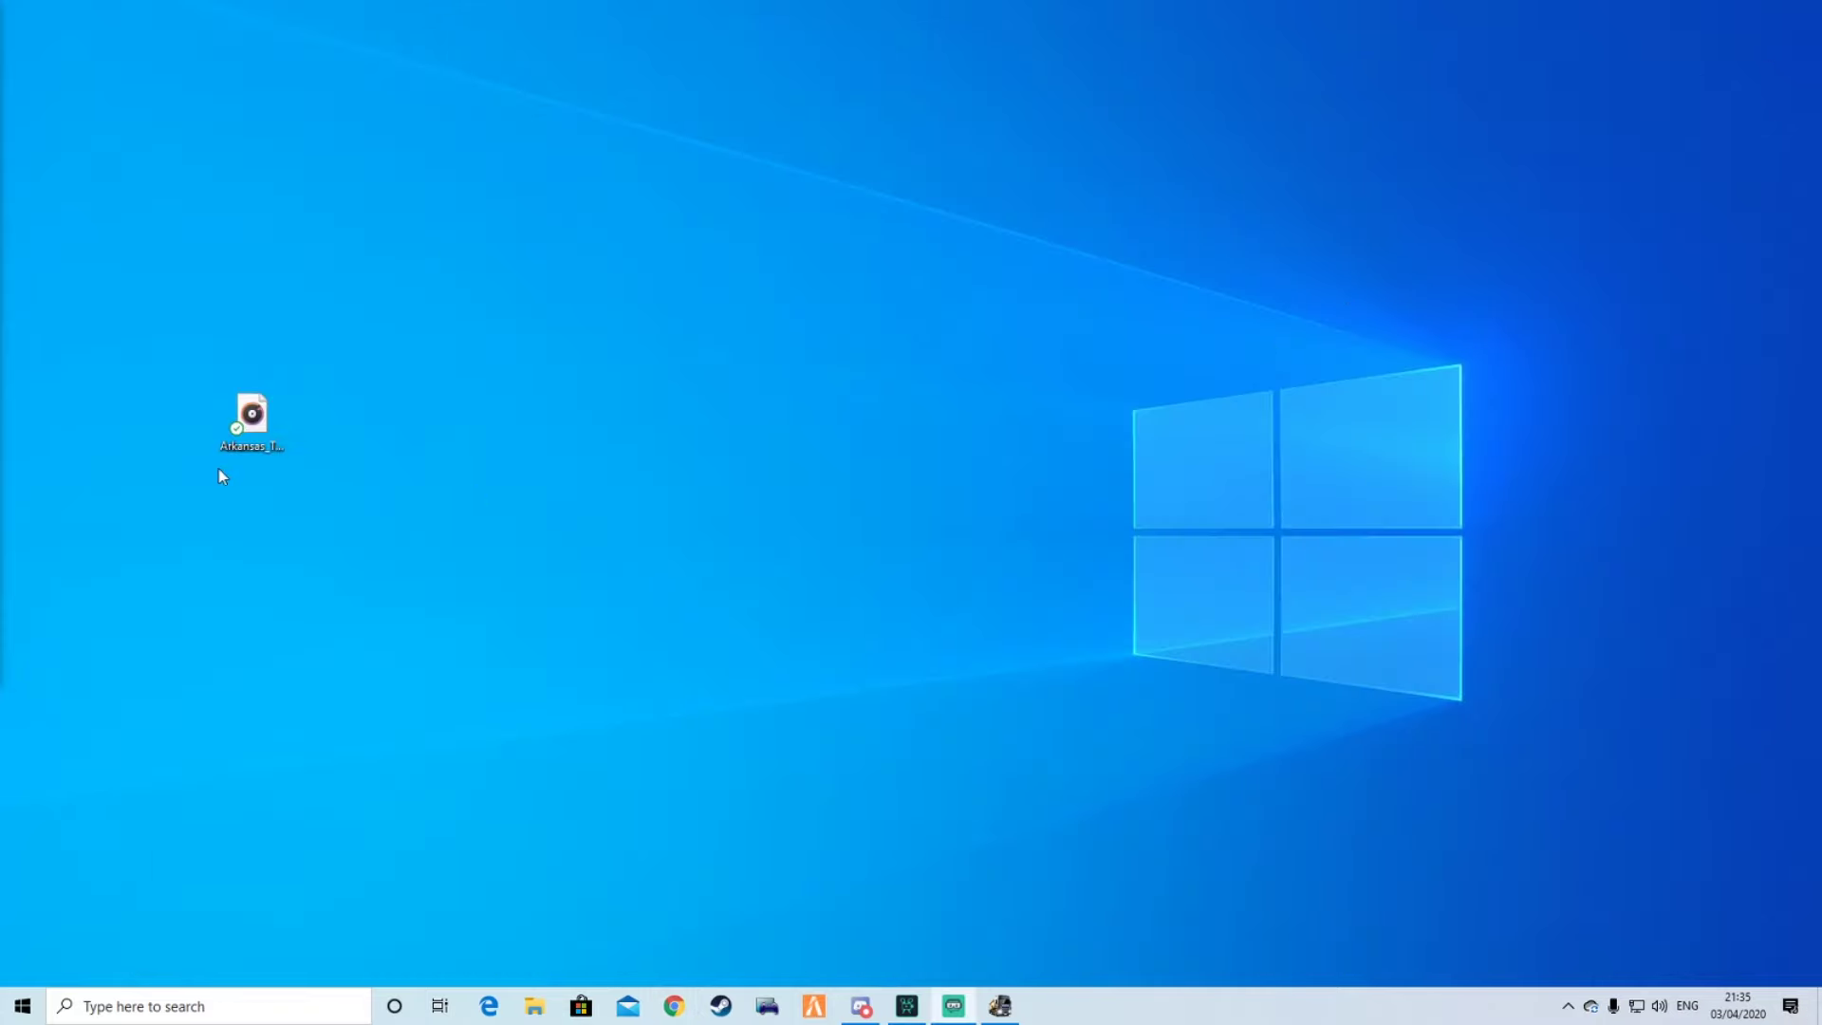
- Move the Arkansas_Traveler MP3 from the desktop into the music folder of Euro Truck Simulator 2 in Documents
{"action": "left_click_drag", "start_coordinate": [198, 503], "coordinate": [319, 376]}
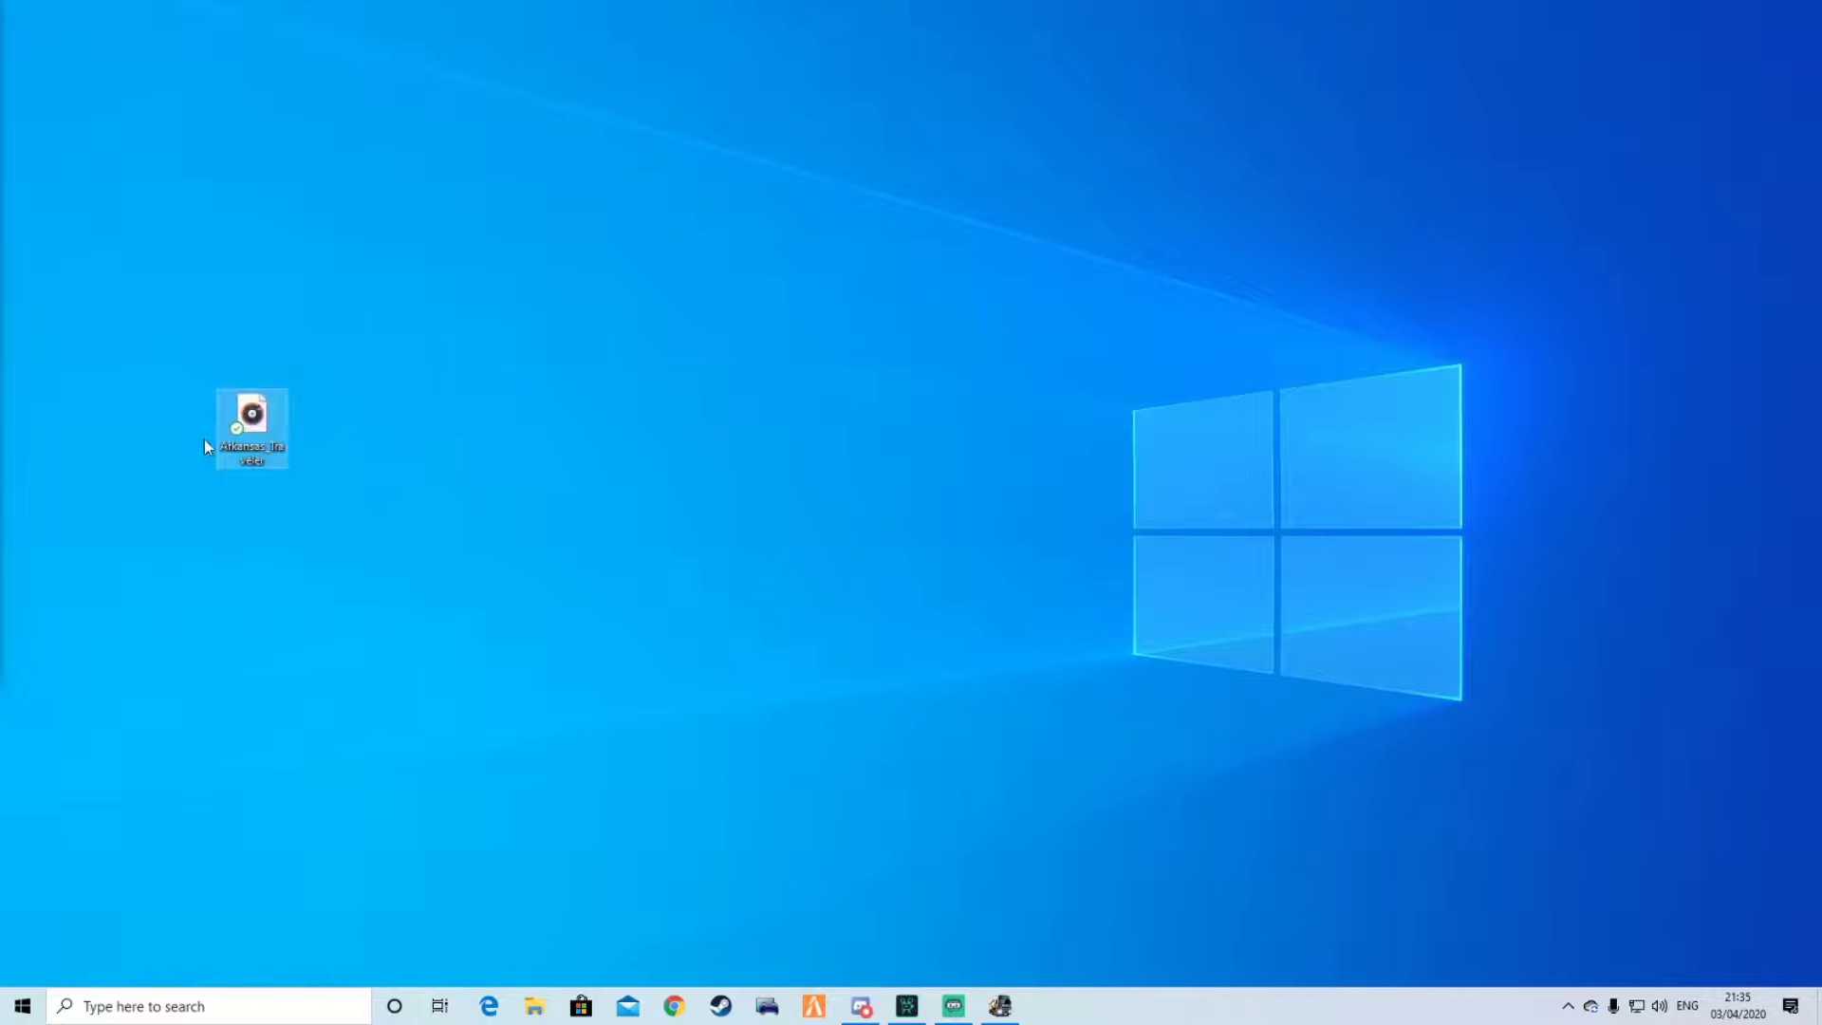
{"action": "left_click_drag", "start_coordinate": [228, 437], "coordinate": [201, 739]}
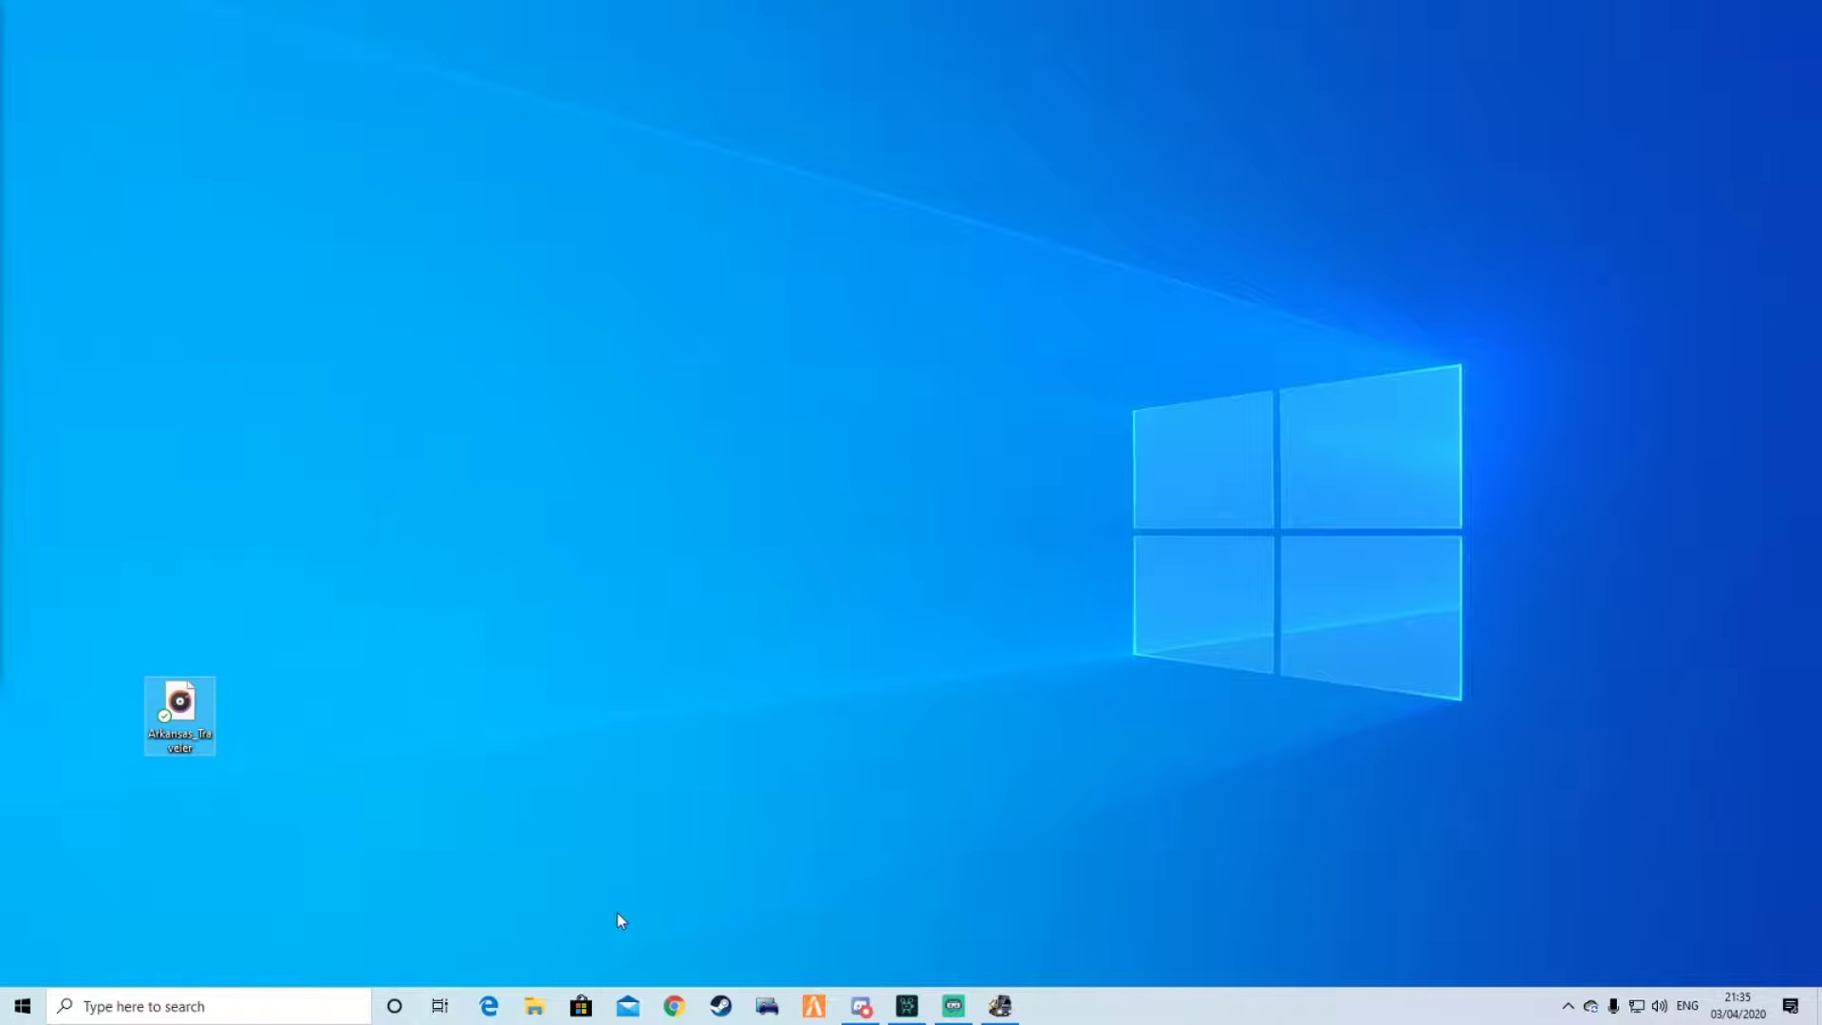
{"action": "left_click", "coordinate": [537, 1008]}
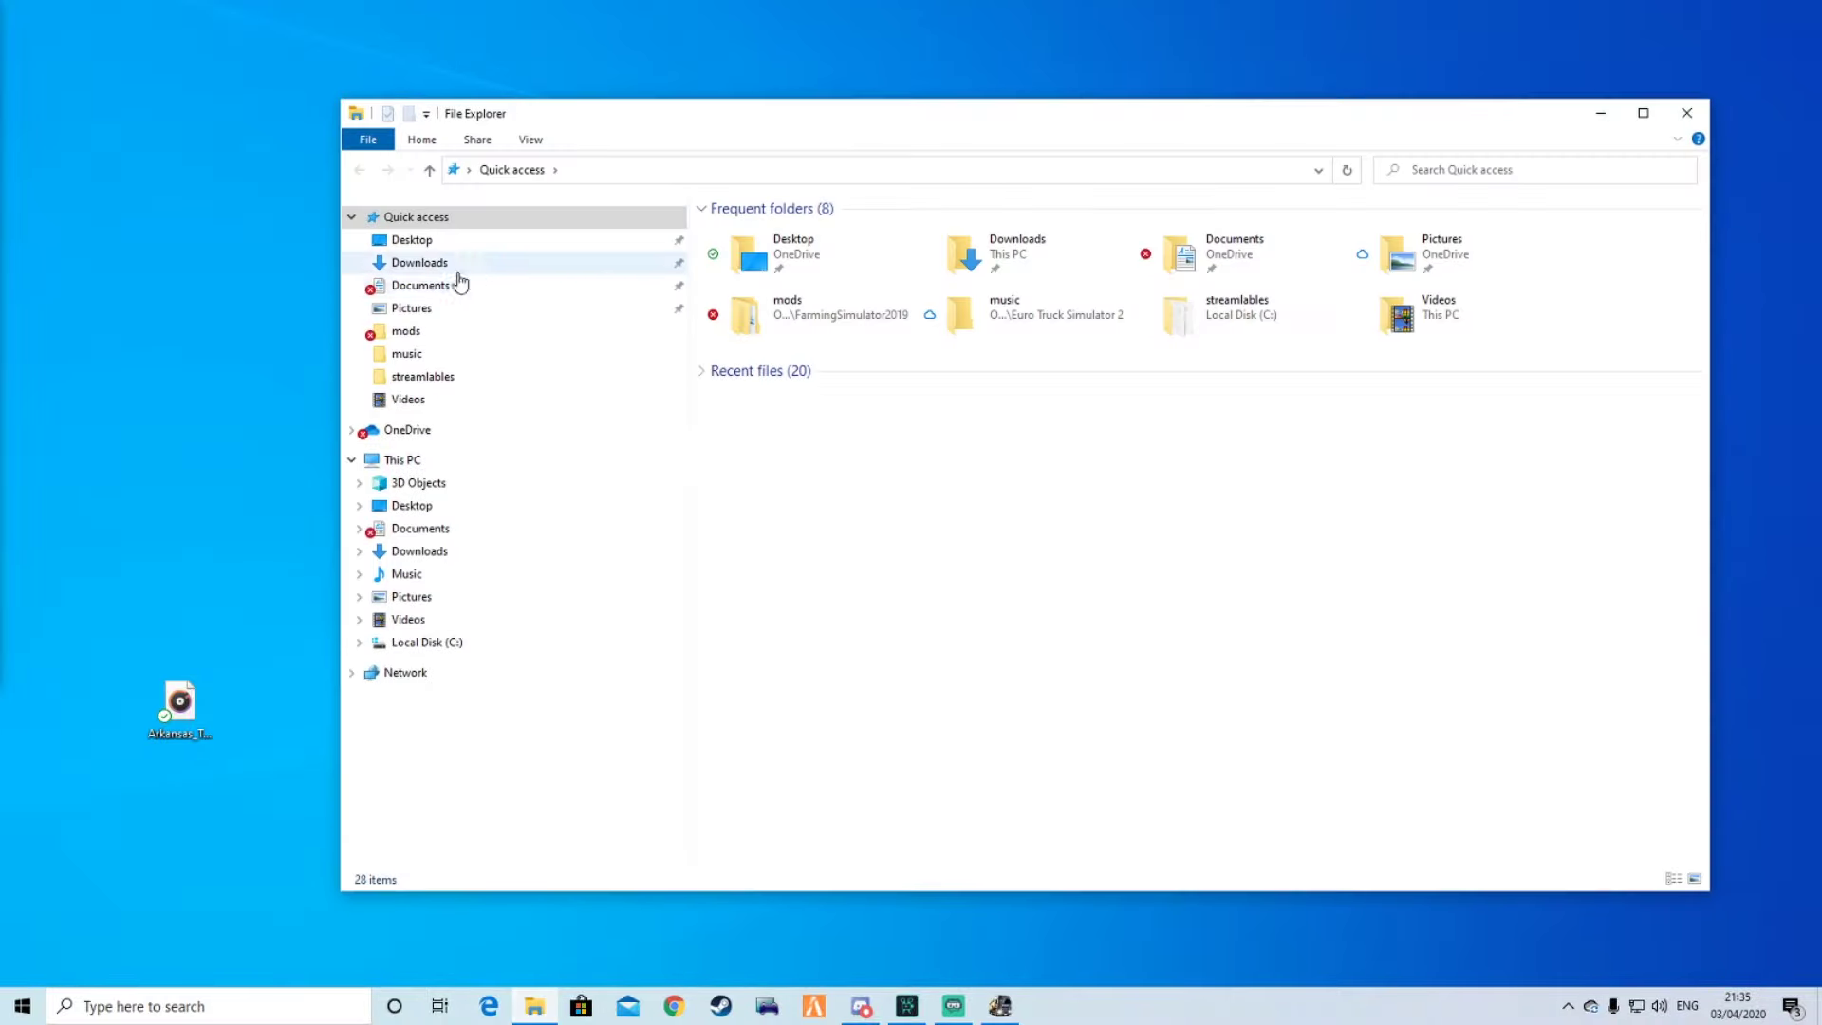
{"action": "left_click", "coordinate": [423, 290]}
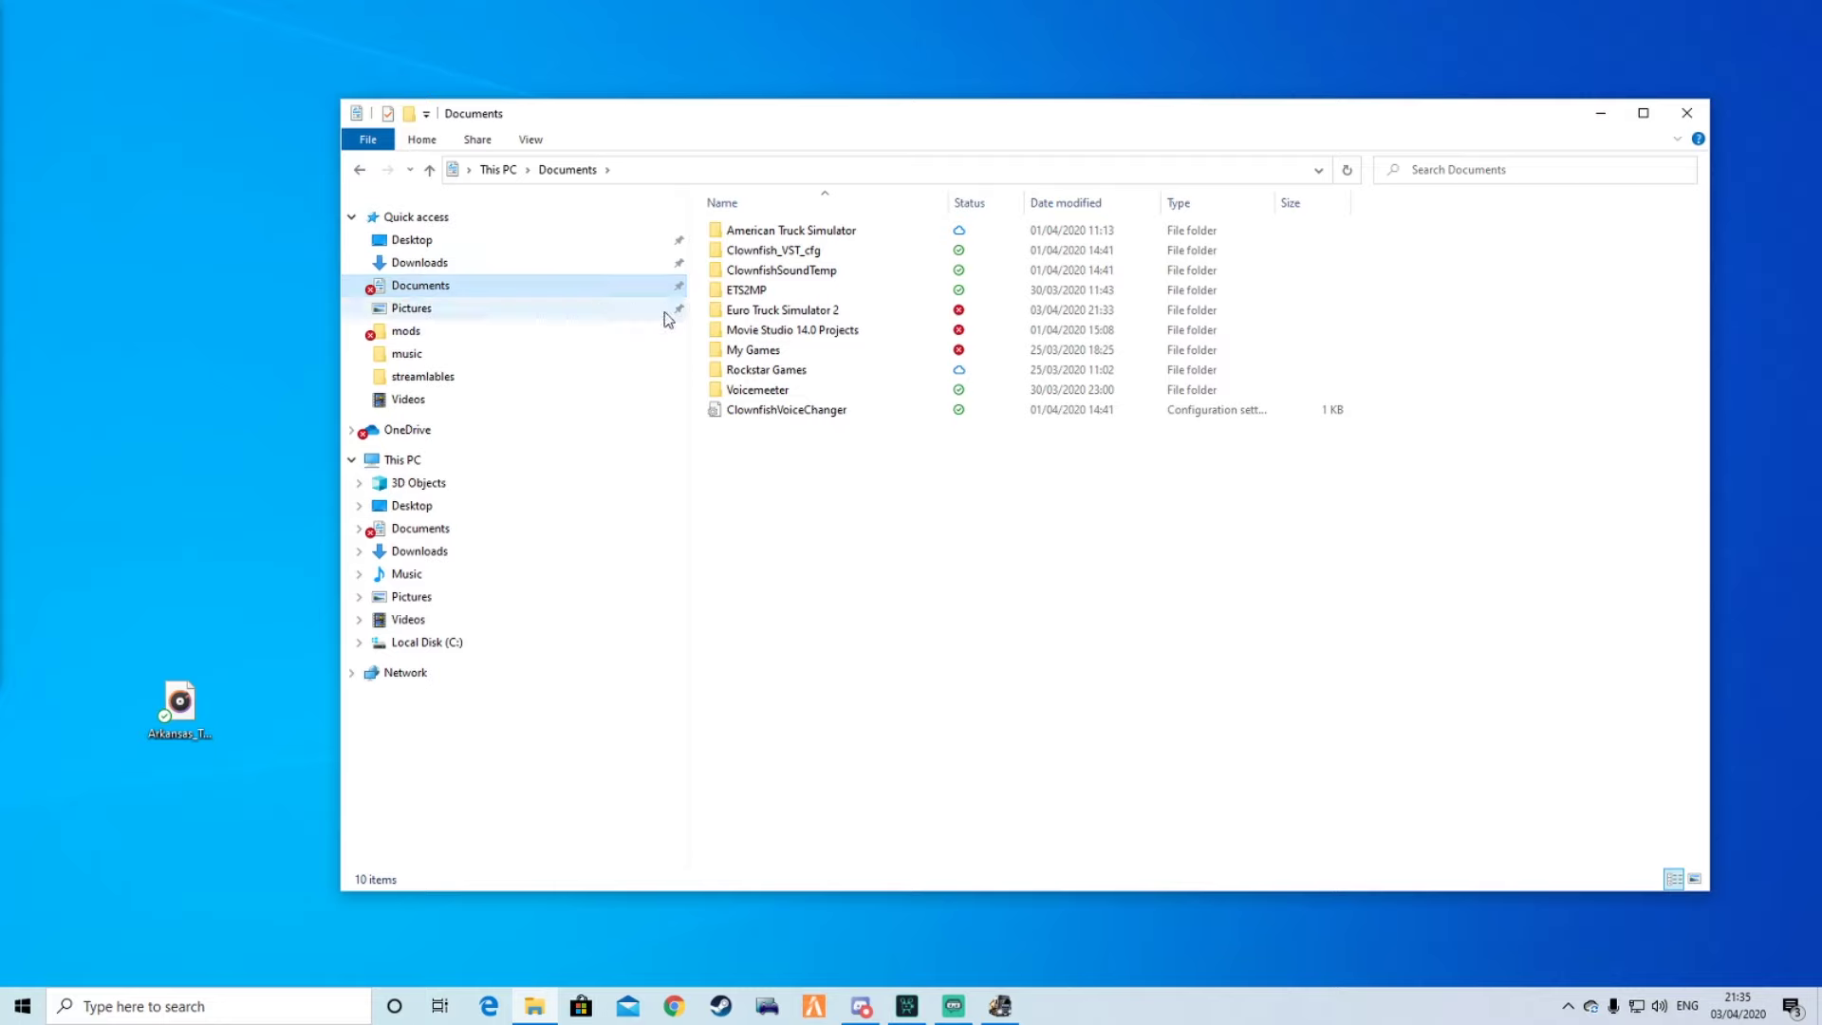
{"action": "double_click", "coordinate": [779, 320]}
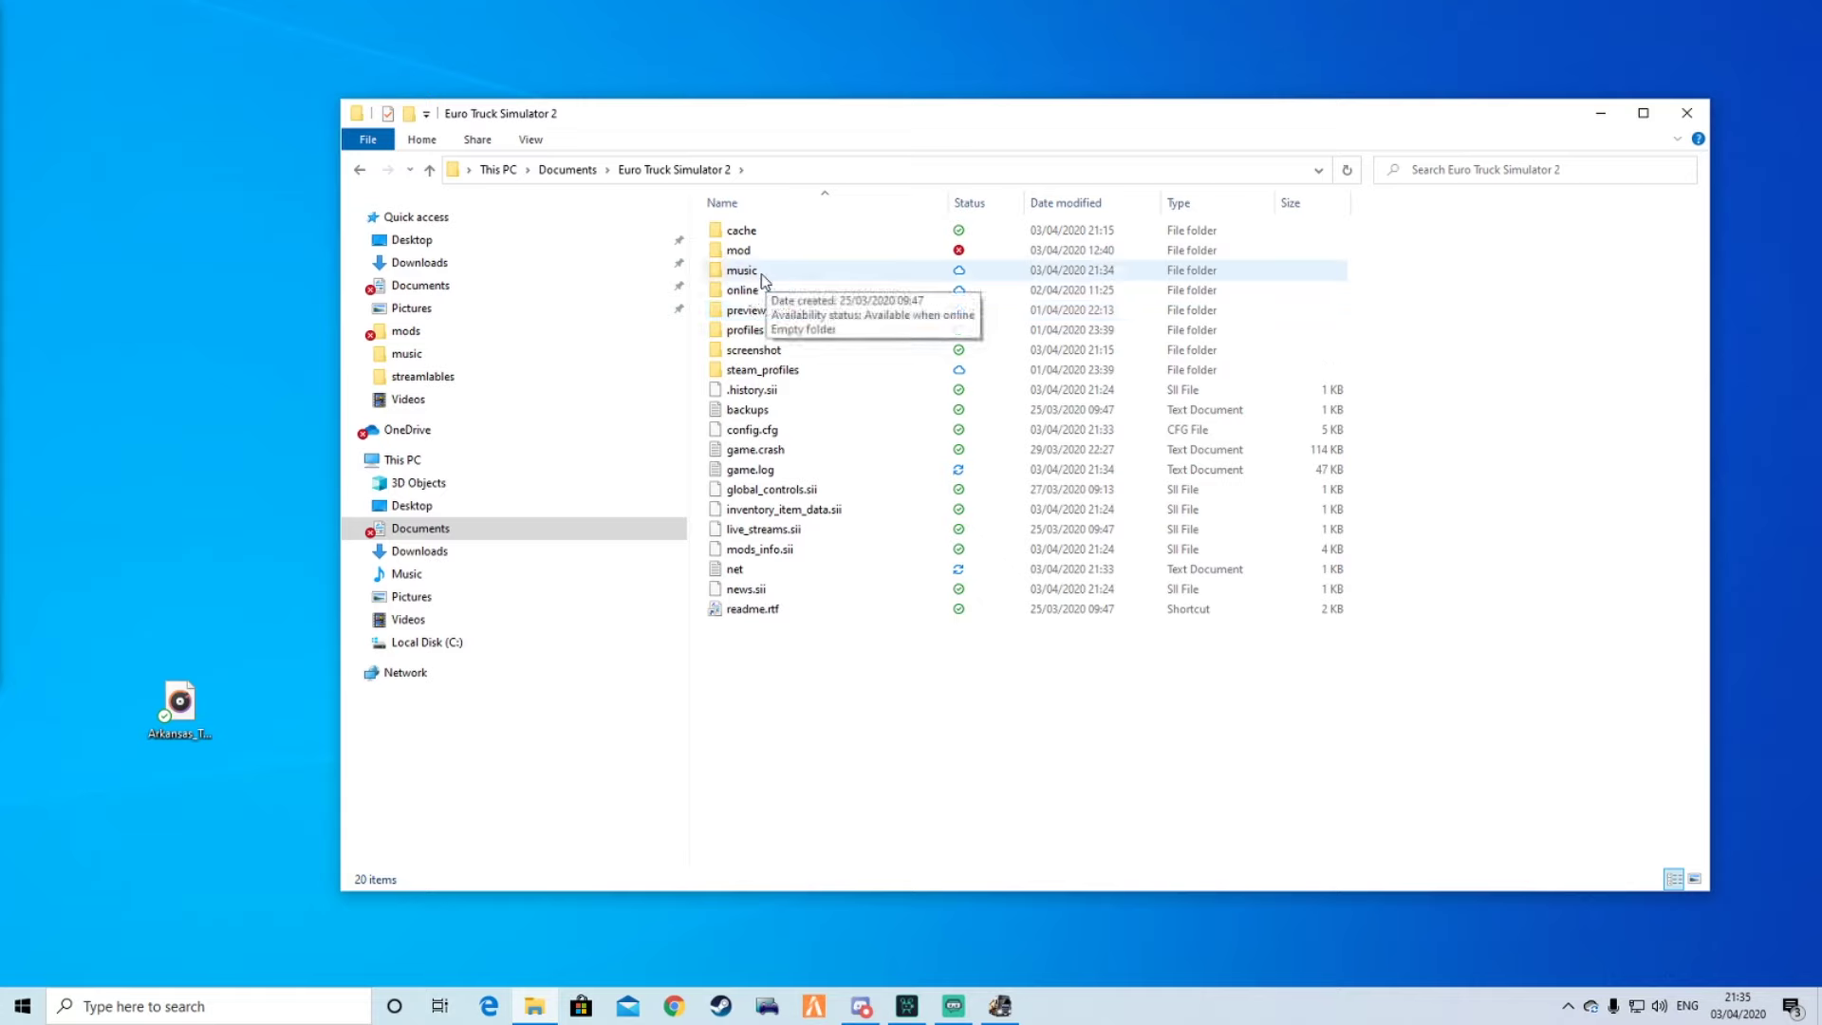
{"action": "left_click", "coordinate": [764, 275]}
{"action": "double_click", "coordinate": [792, 277]}
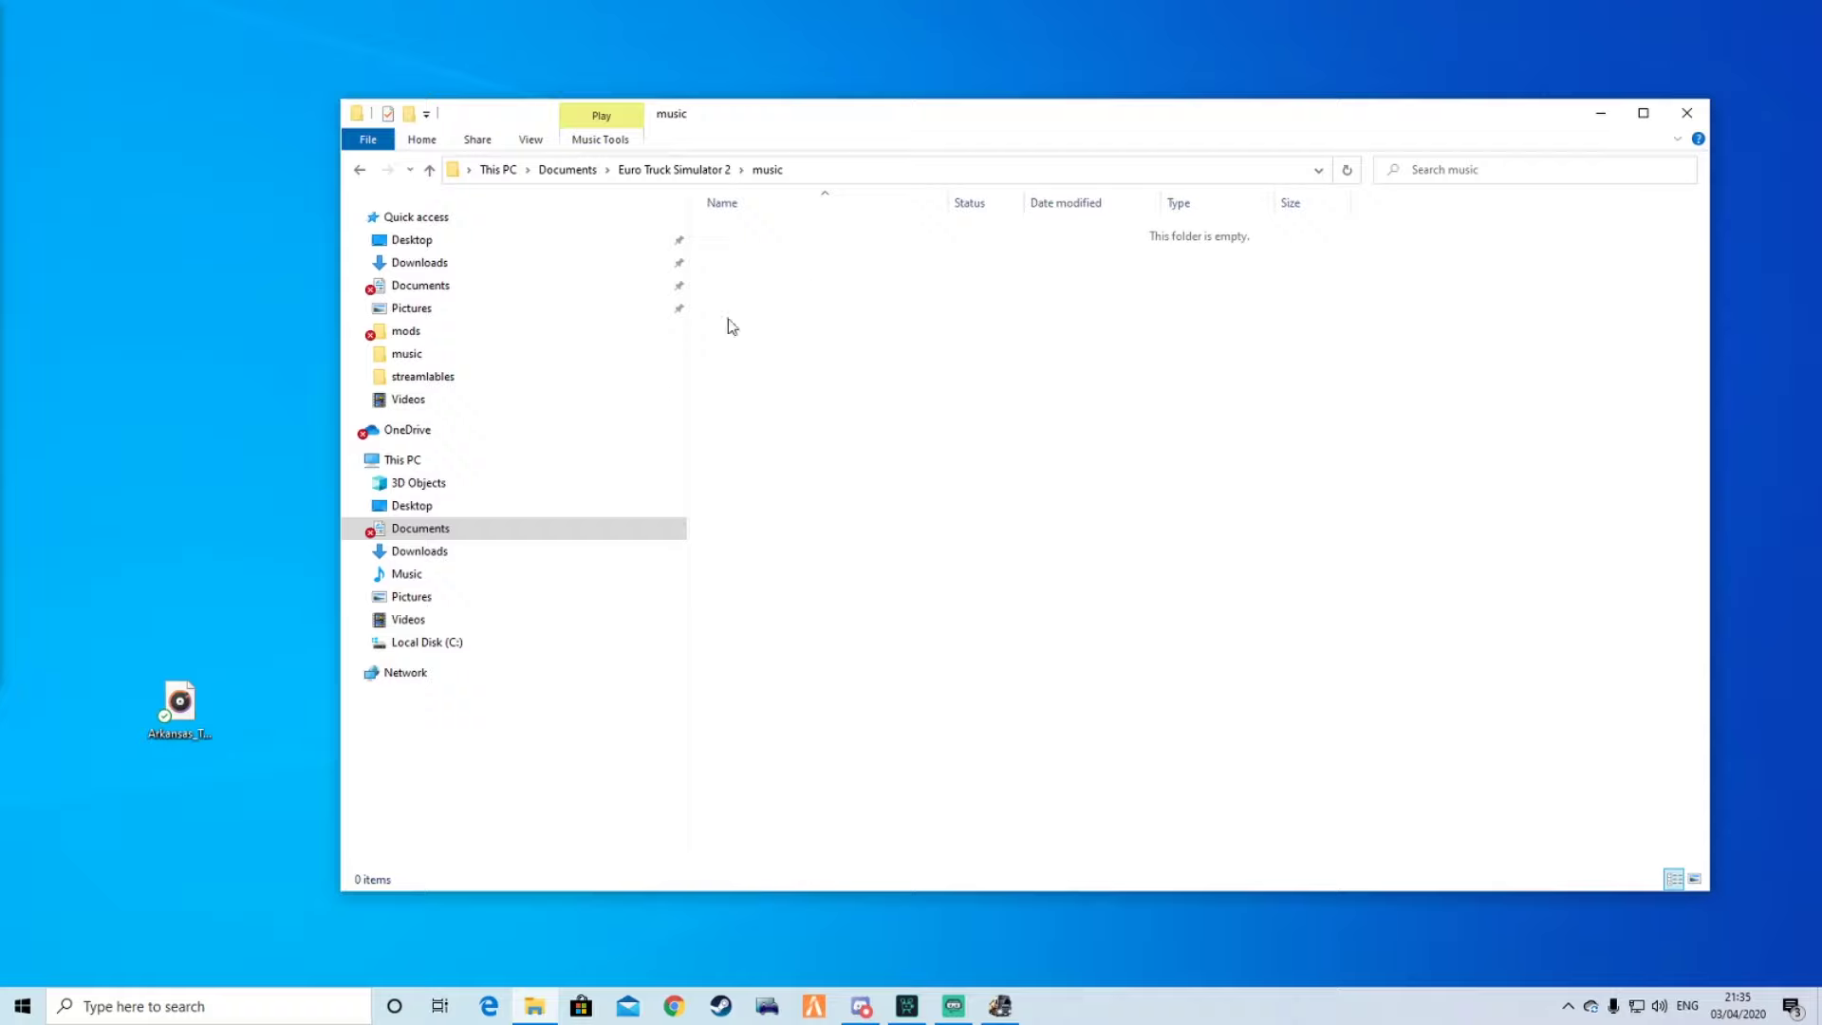
{"action": "left_click_drag", "start_coordinate": [169, 715], "coordinate": [952, 480]}
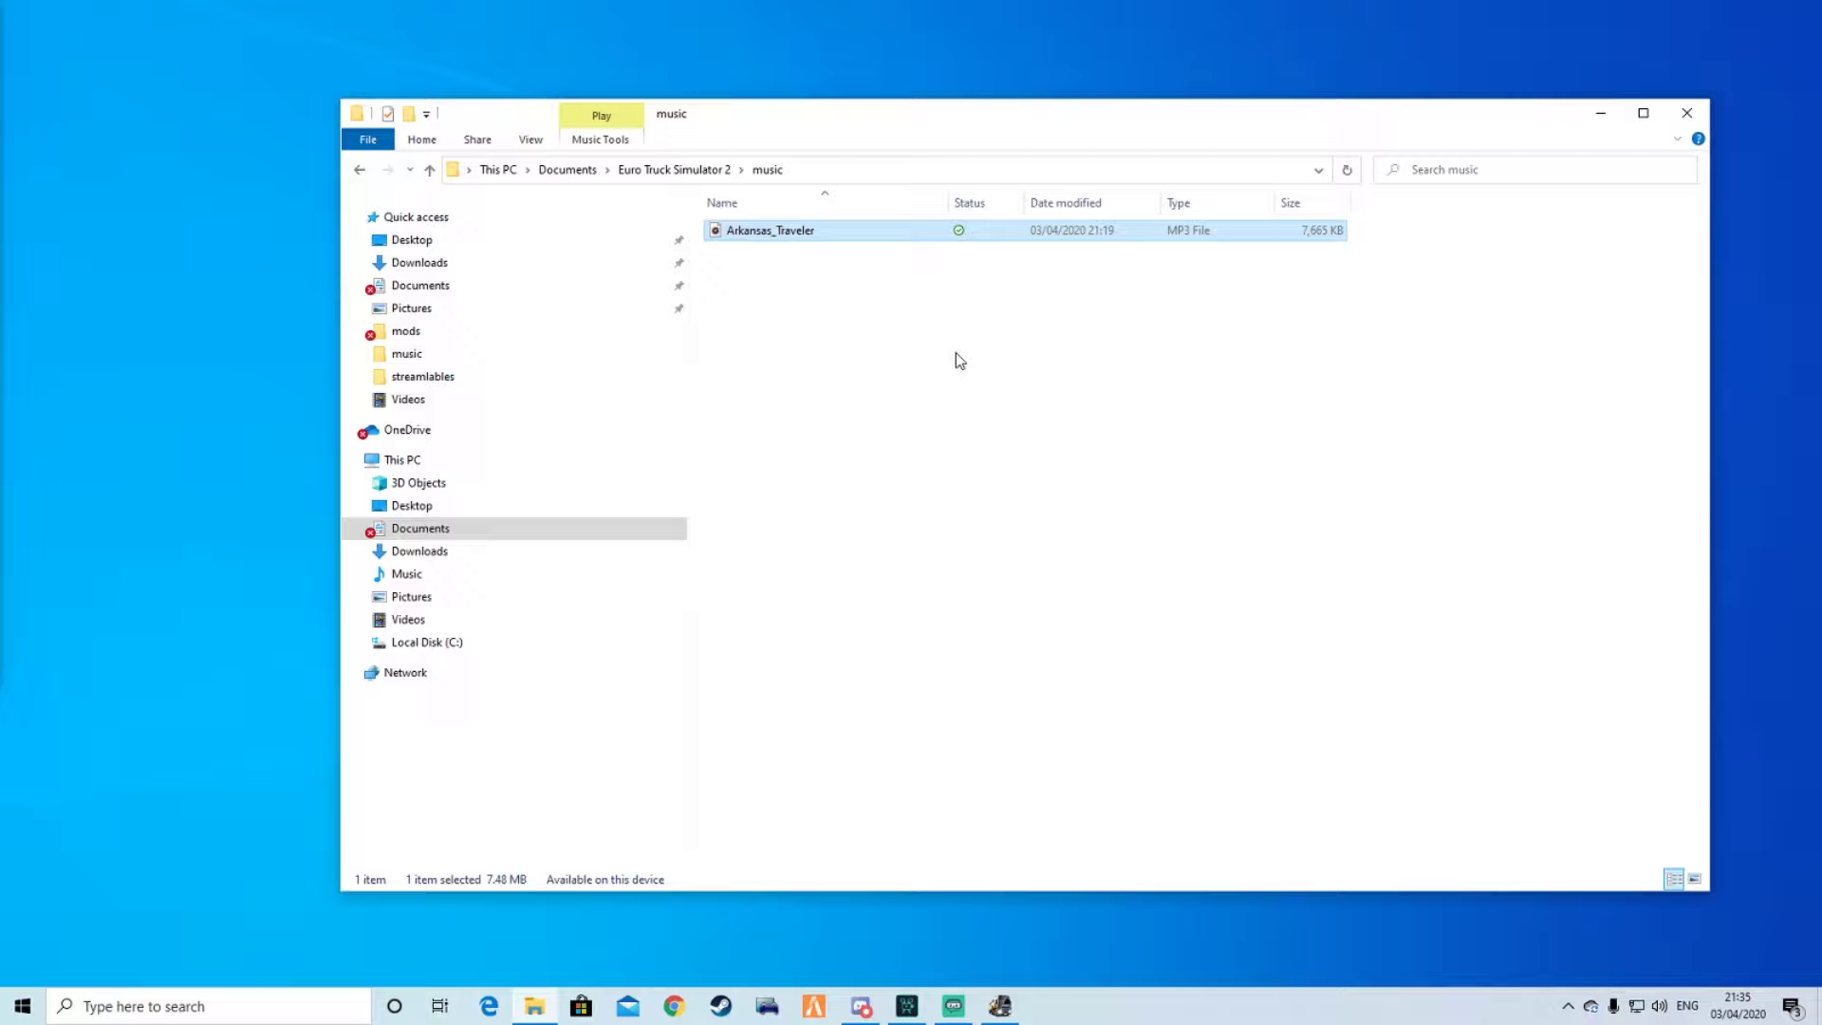
{"action": "left_click", "coordinate": [1688, 115]}
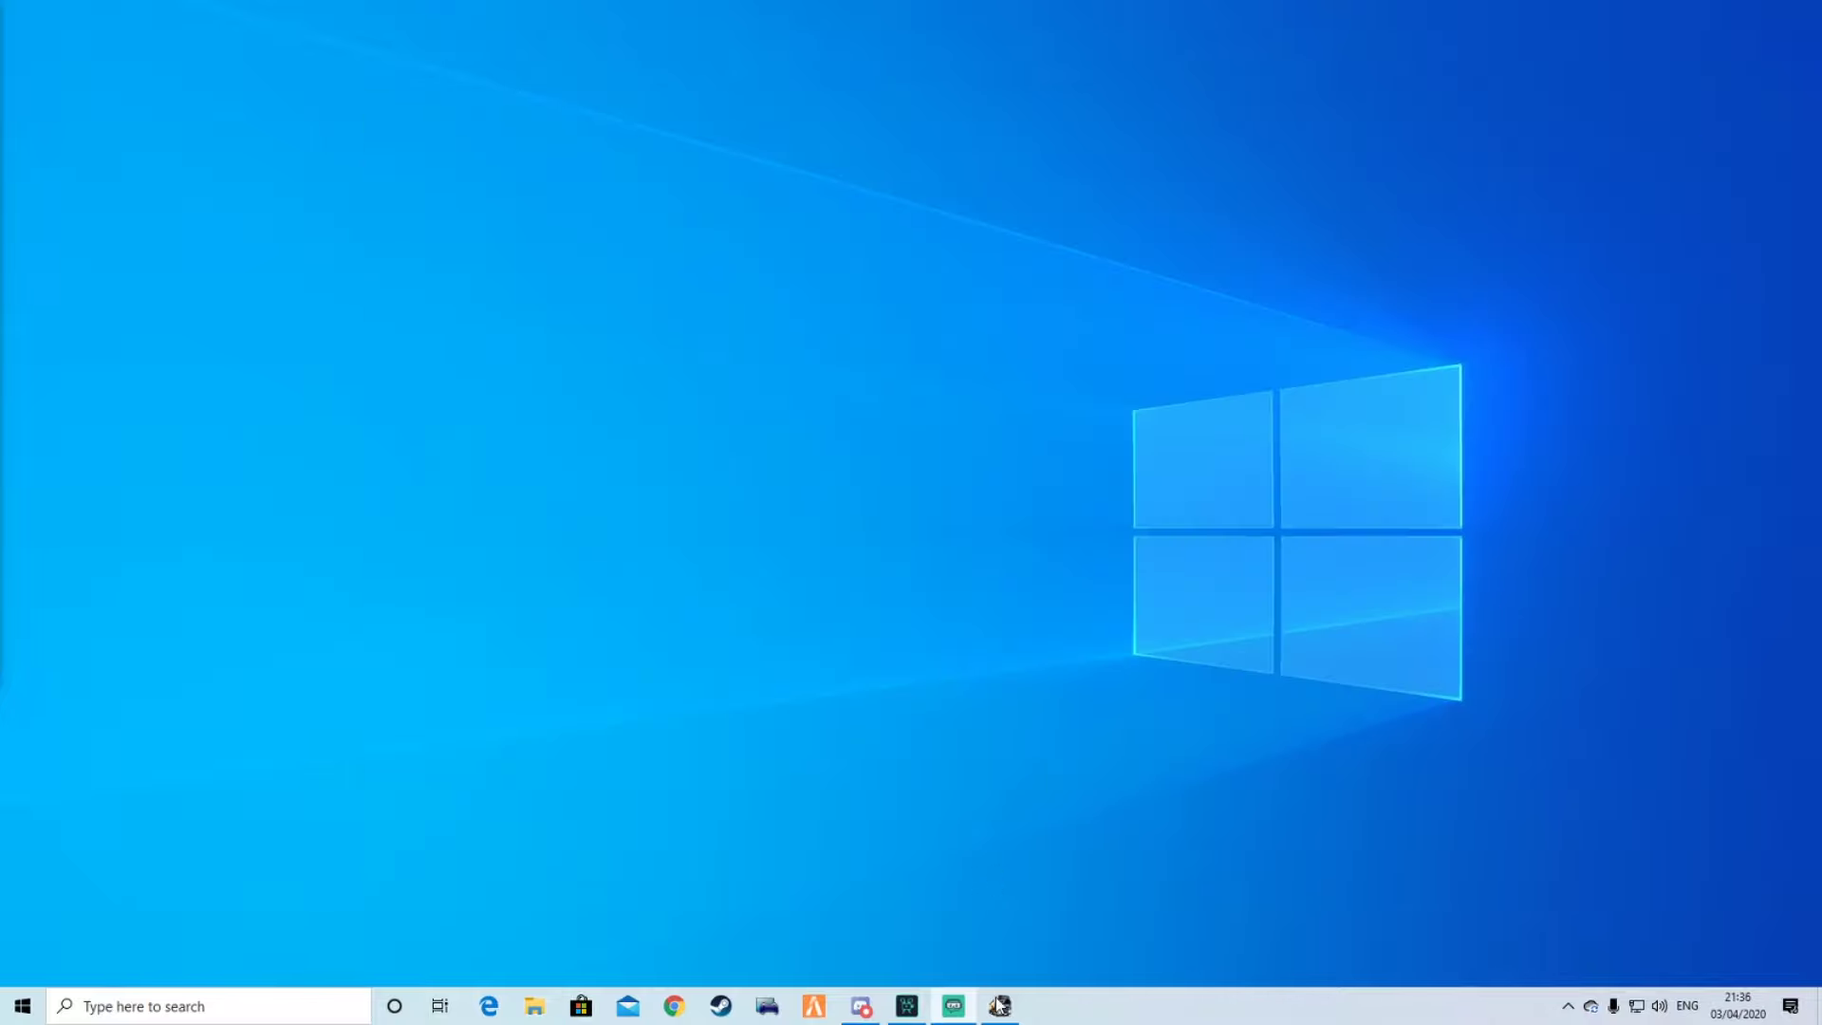
- Switch to Euro Truck Simulator 2 and play Arkansas_Traveler.mp3 in the radio's music player at a very low volume
{"action": "mouse_move", "coordinate": [1006, 1013]}
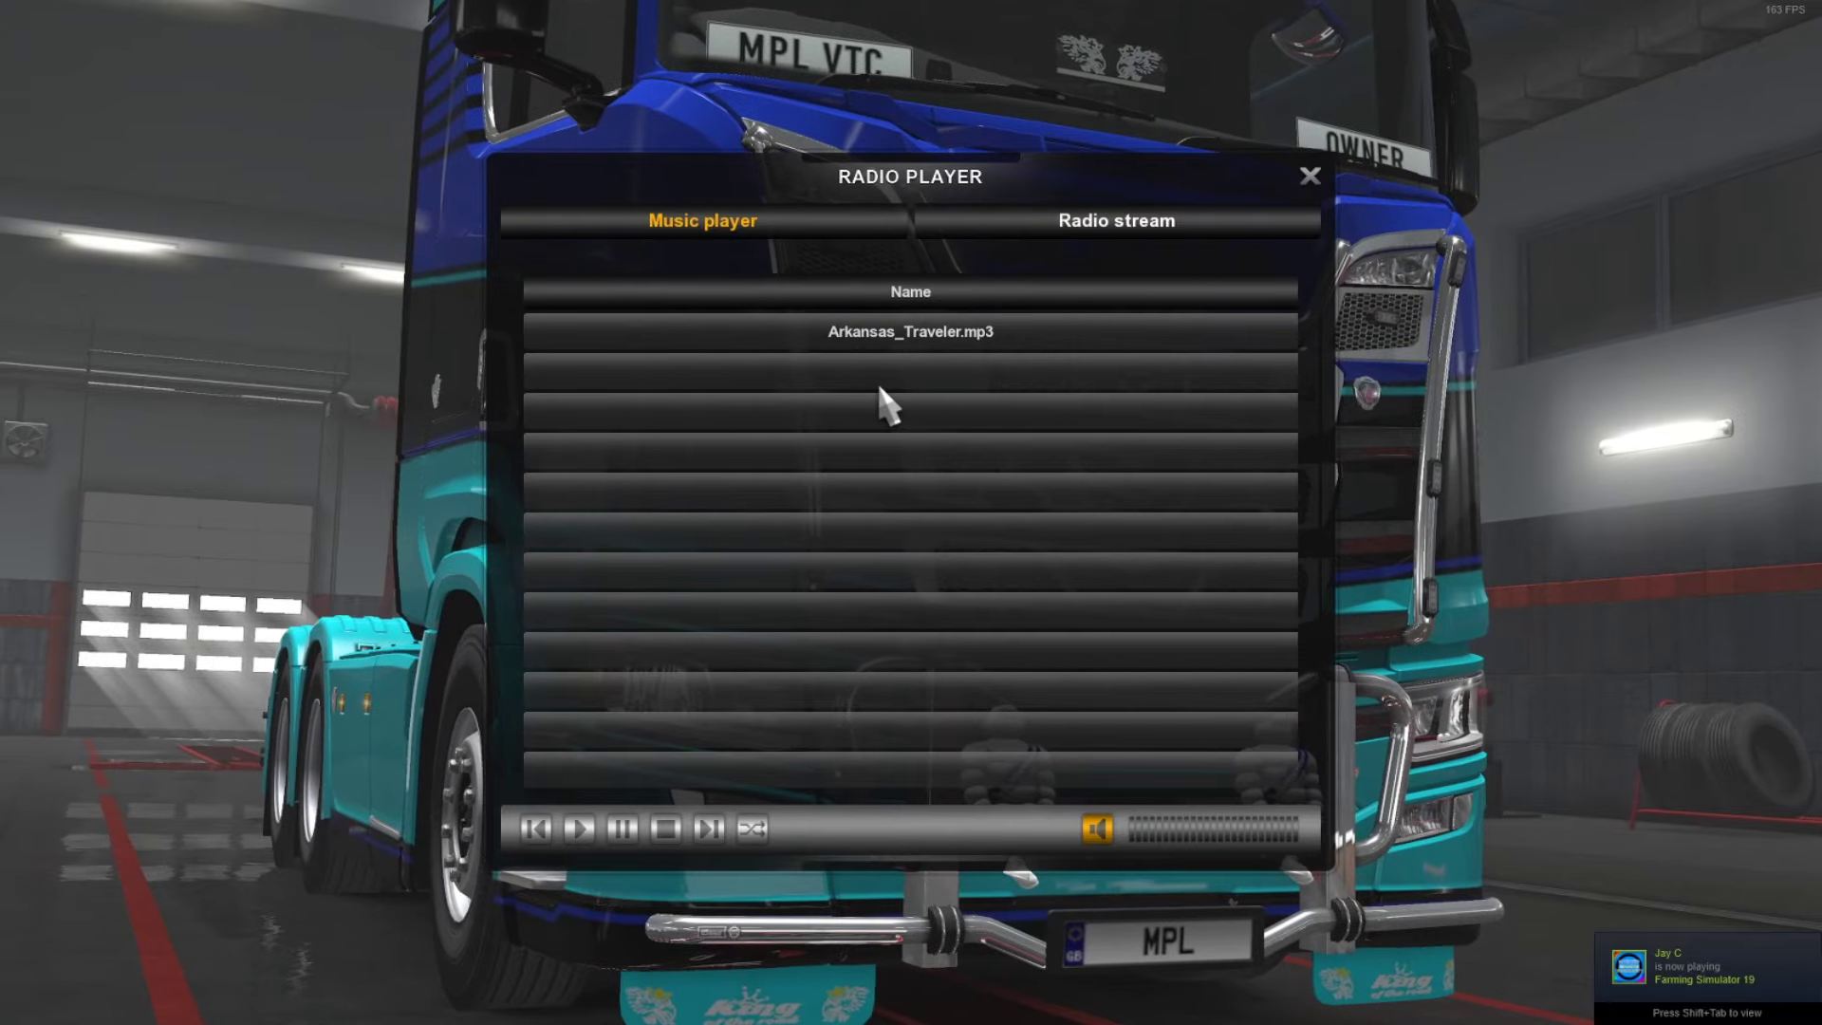
{"action": "left_click", "coordinate": [940, 337]}
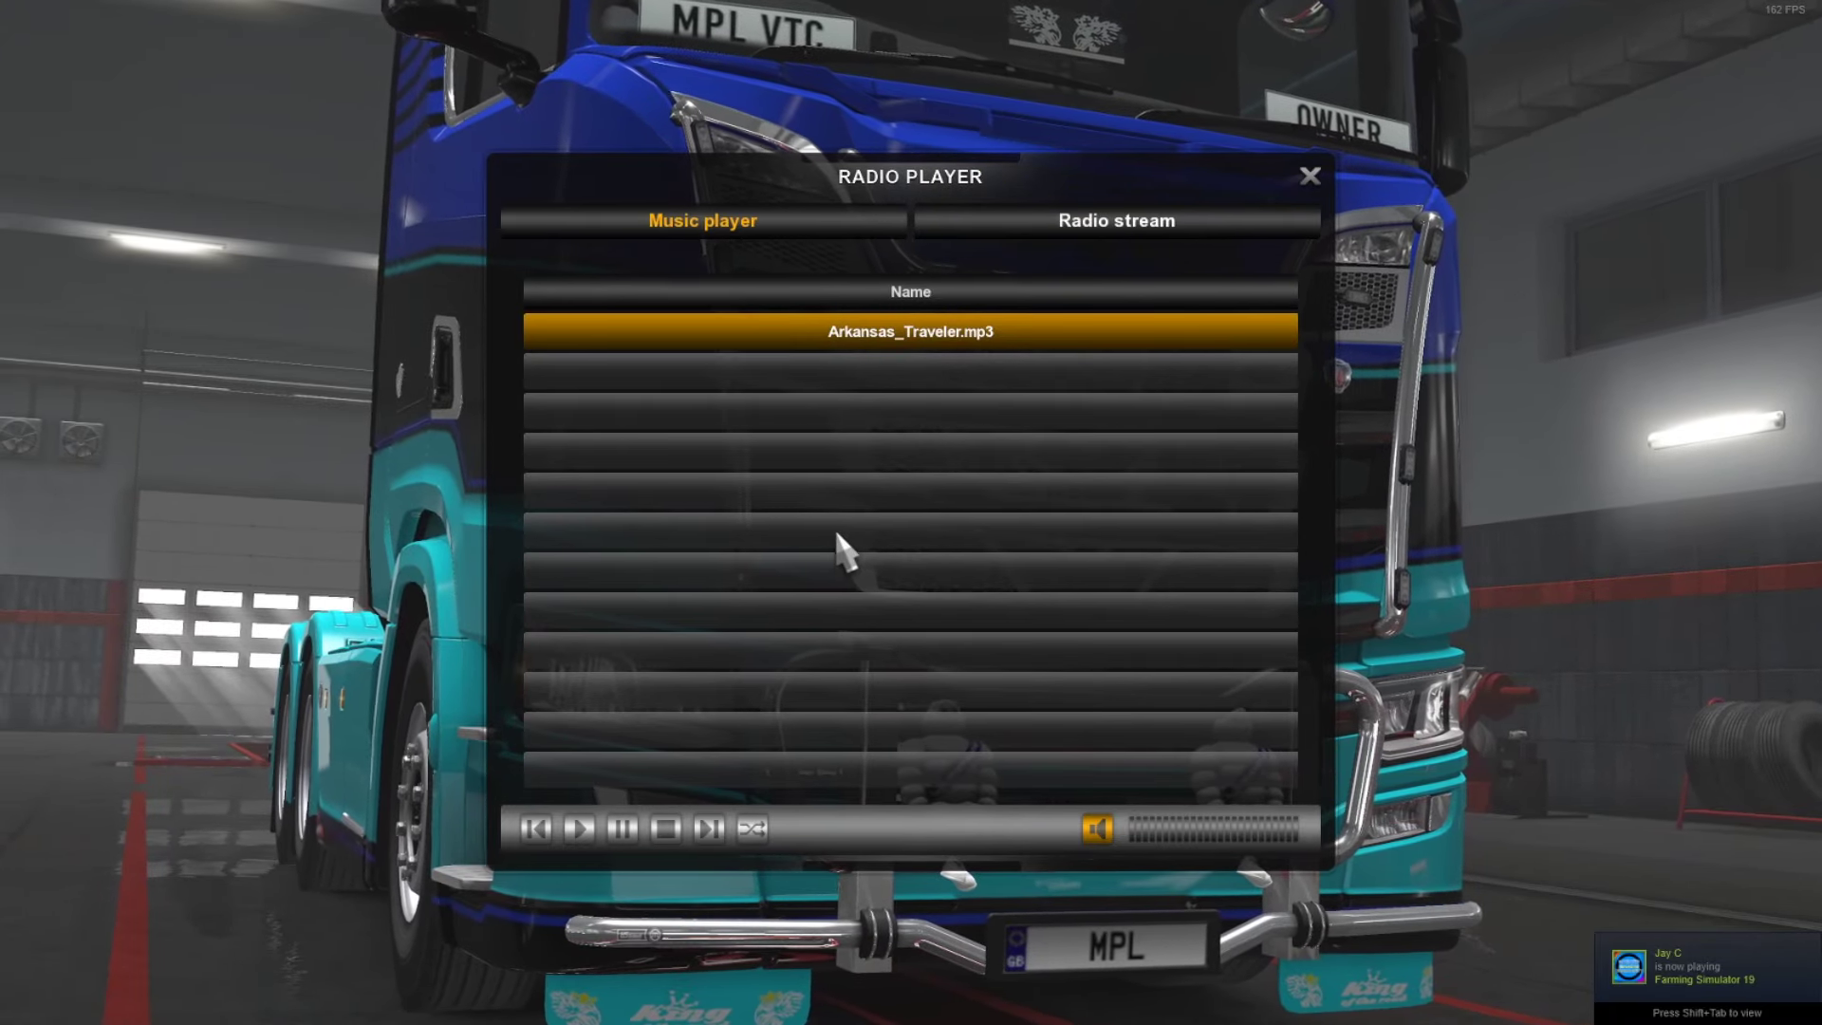
{"action": "left_click", "coordinate": [1150, 831]}
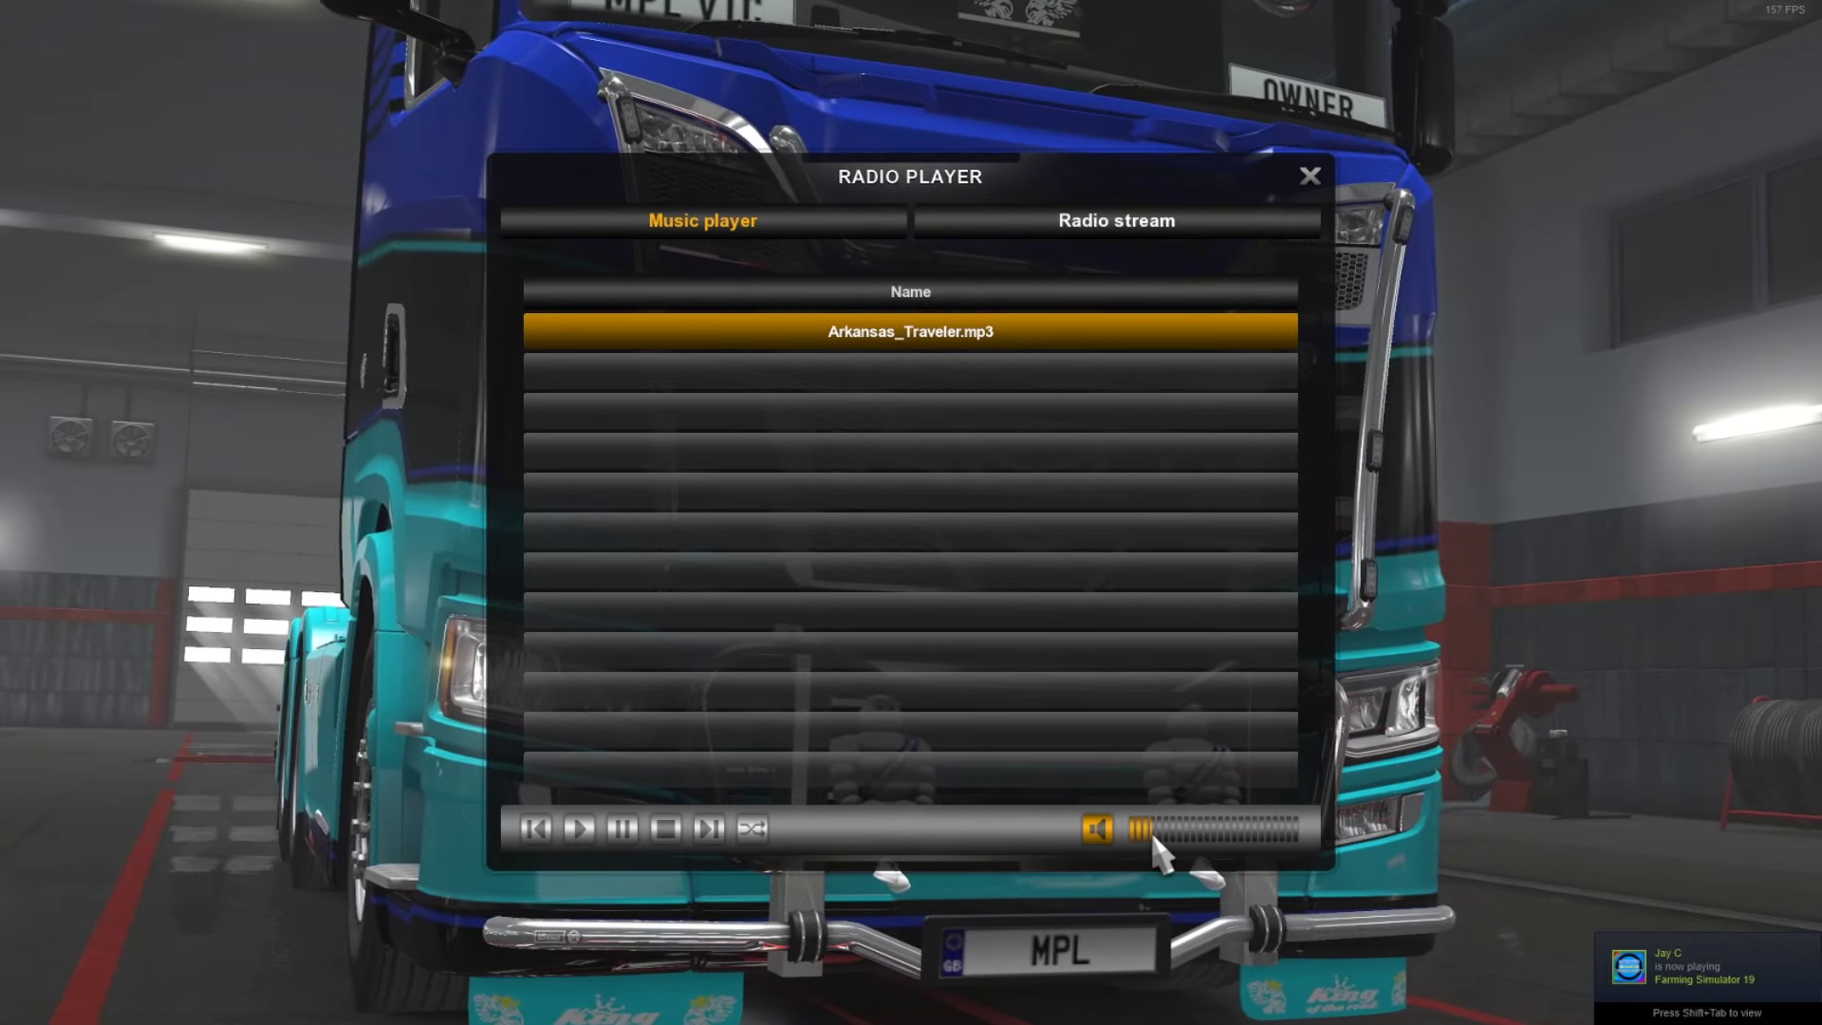
{"action": "mouse_move", "coordinate": [1153, 840]}
{"action": "left_mouse_down"}
{"action": "mouse_move", "coordinate": [1258, 843]}
{"action": "mouse_move", "coordinate": [1154, 847]}
{"action": "left_mouse_up"}
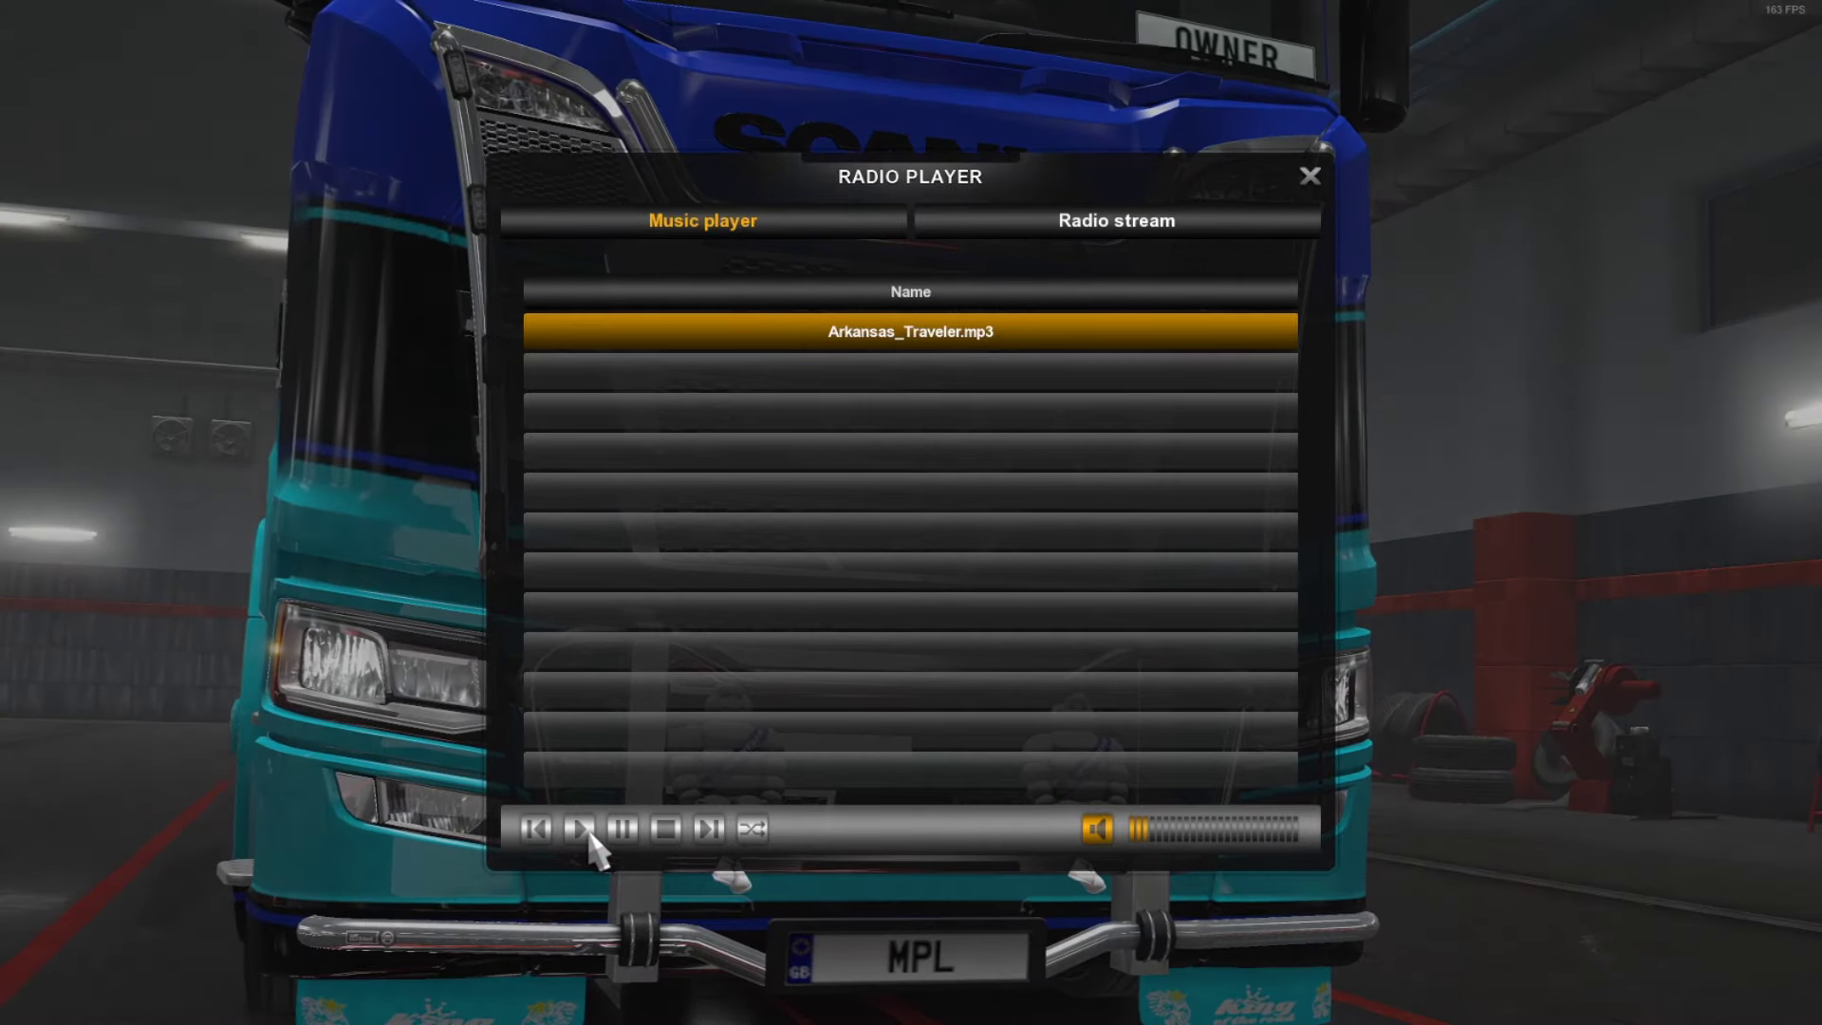
{"action": "left_click", "coordinate": [581, 834]}
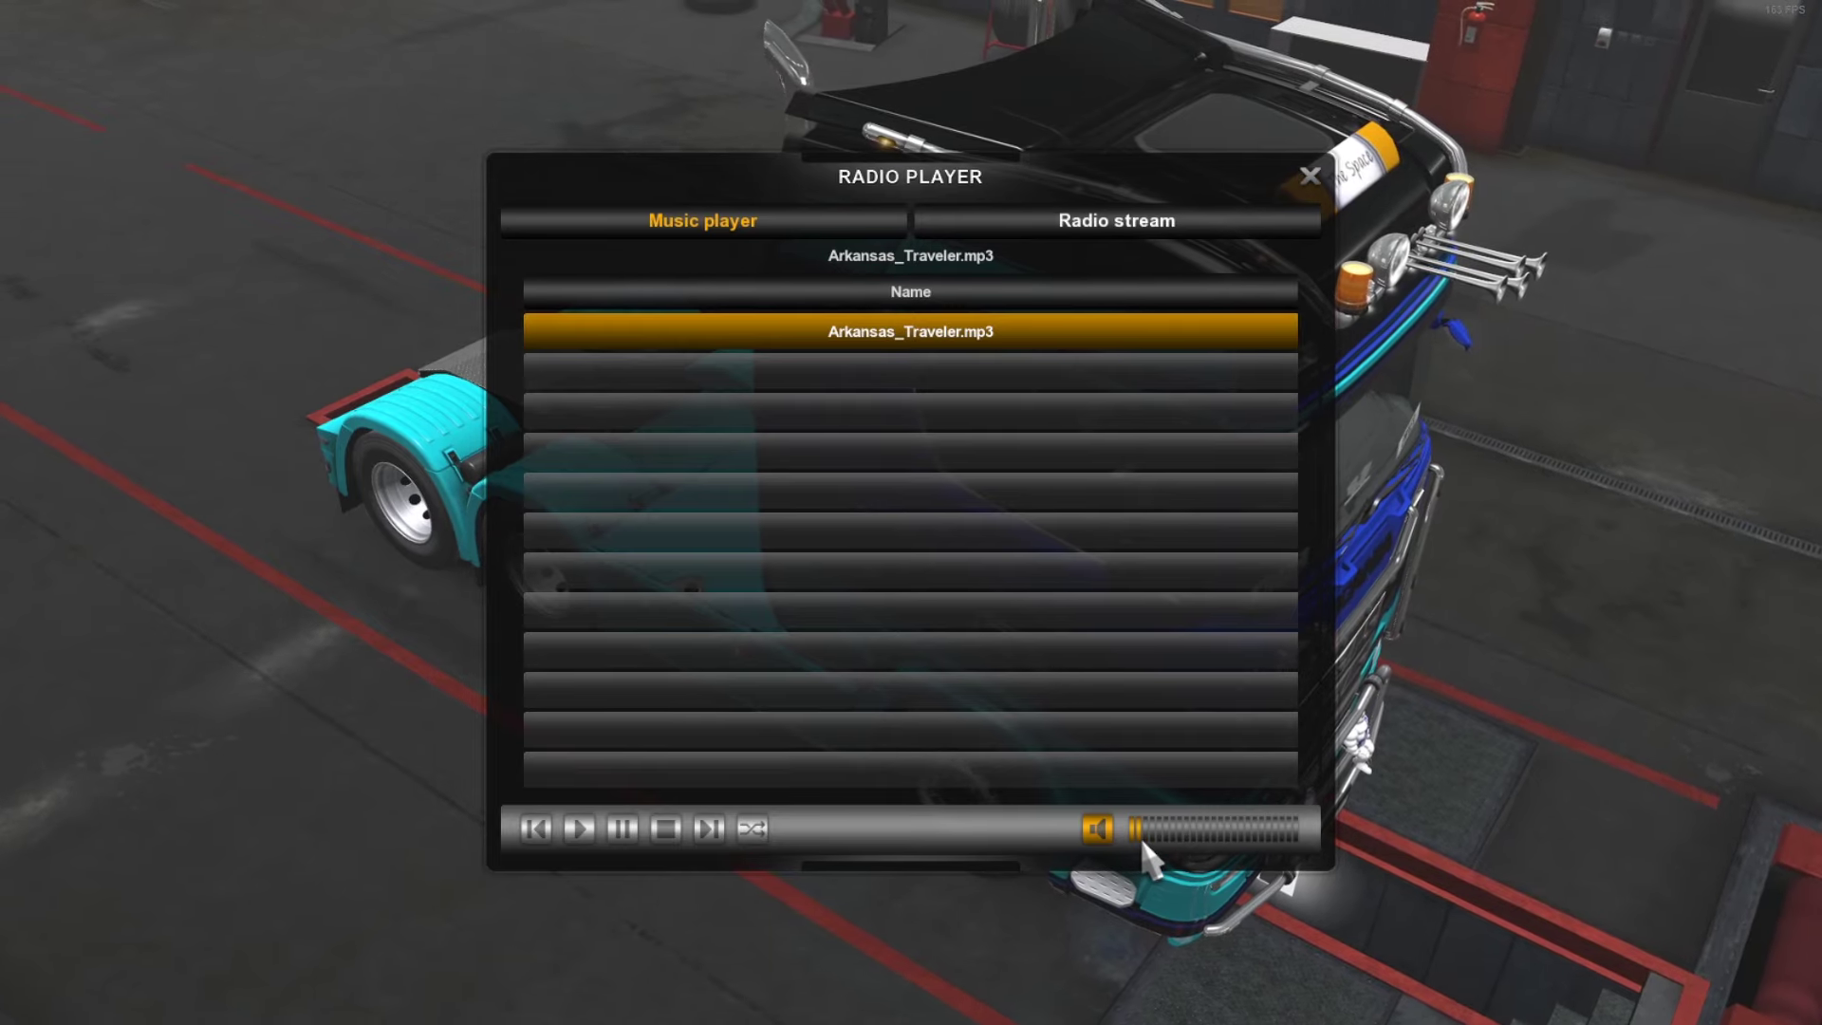
{"action": "left_click_drag", "start_coordinate": [1143, 841], "coordinate": [1137, 841]}
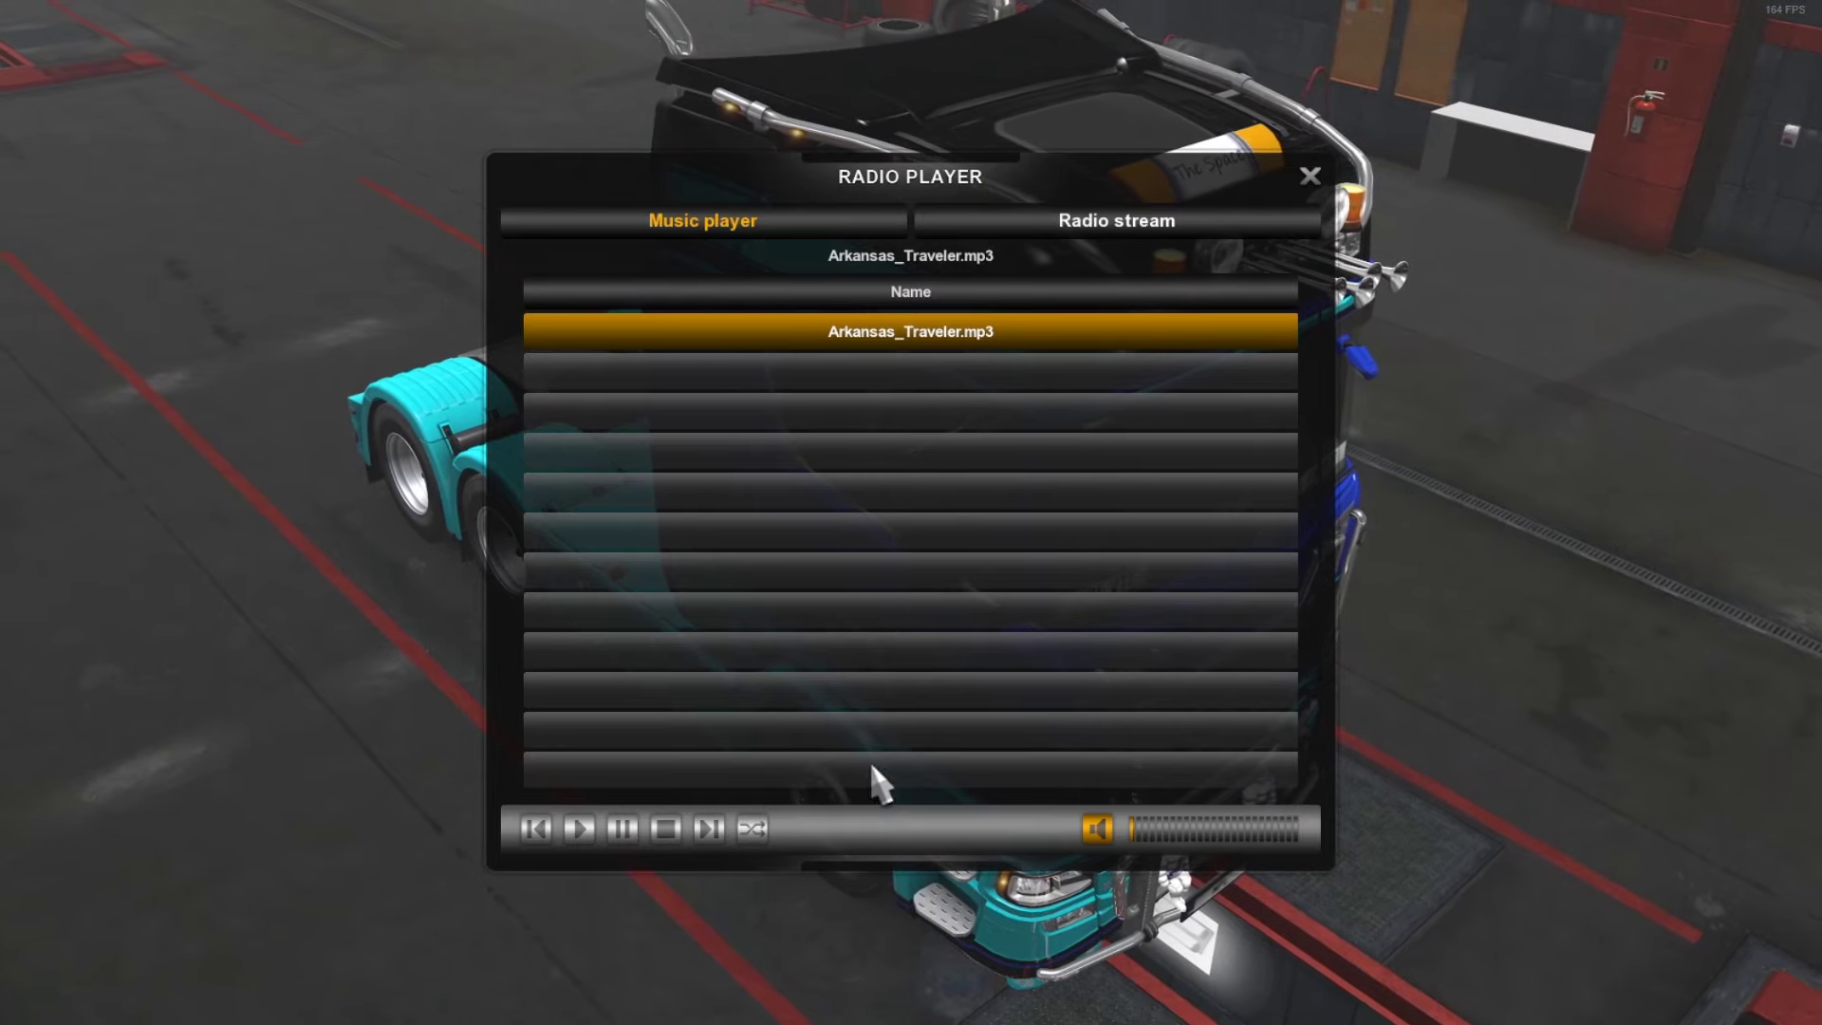
- Stop the playing track and turn on shuffle in the radio player
{"action": "left_click", "coordinate": [670, 835]}
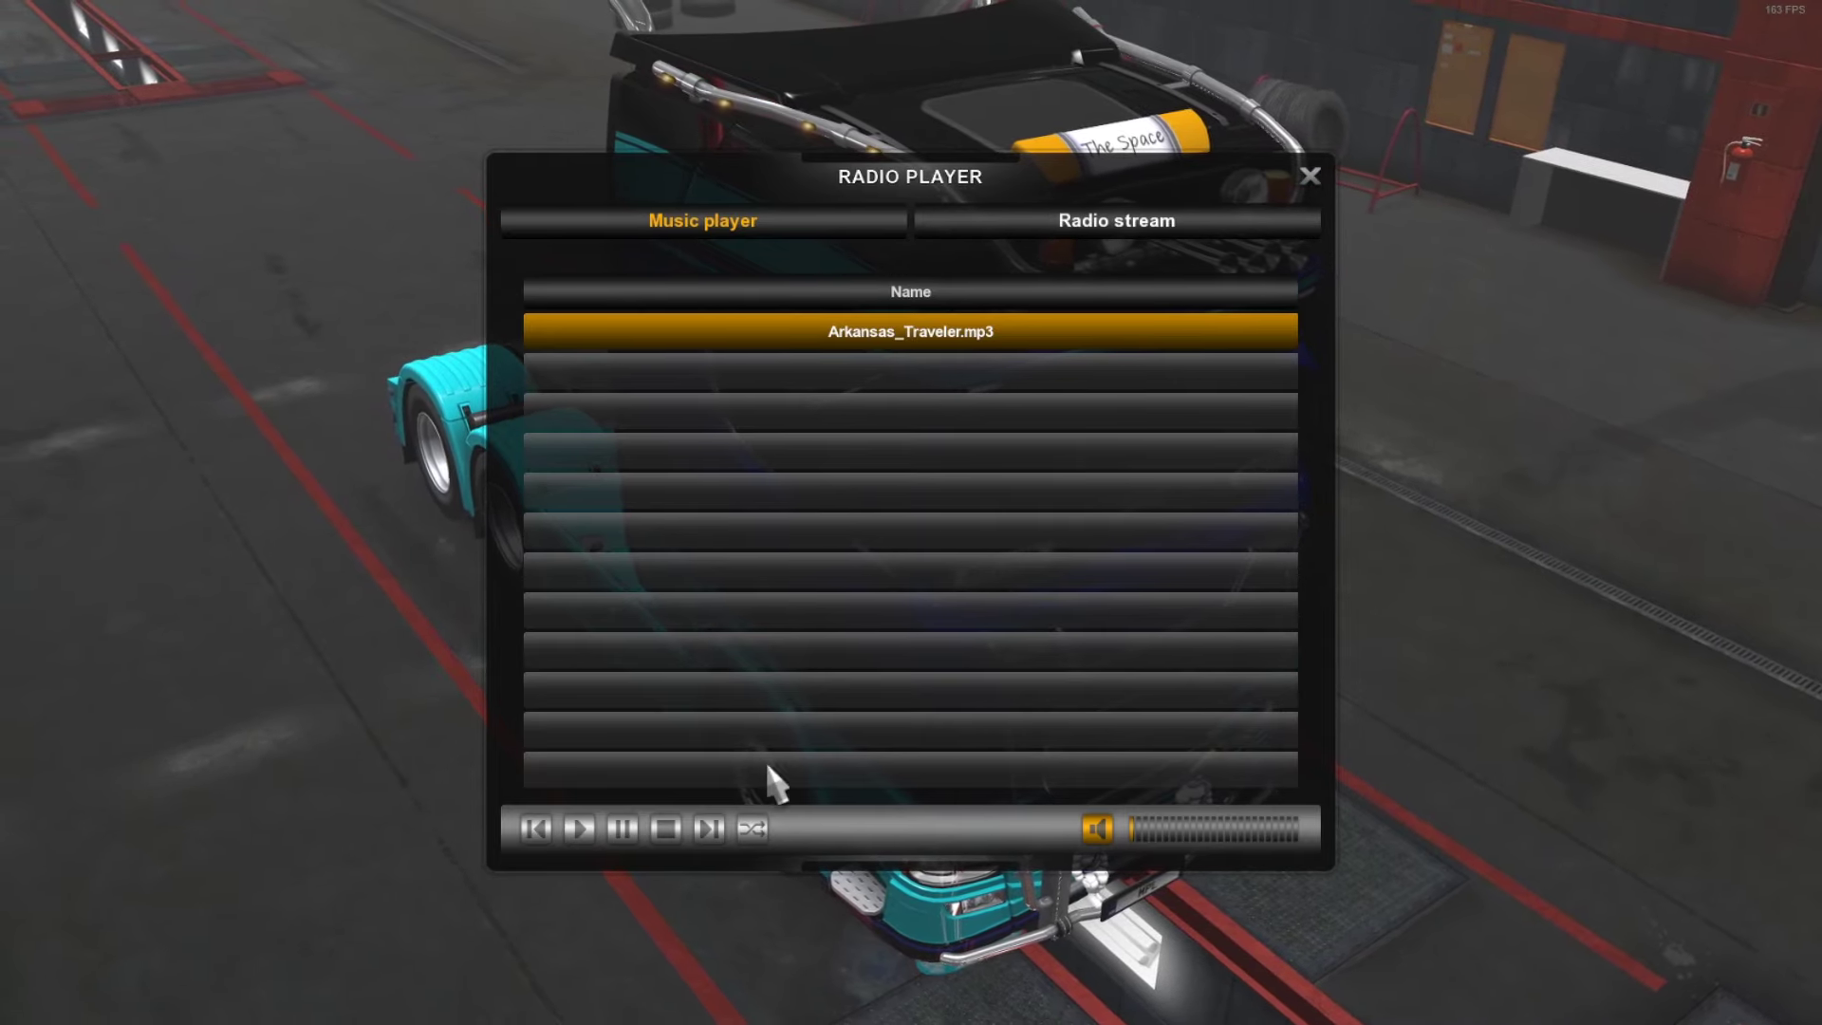
{"action": "left_click", "coordinate": [753, 833]}
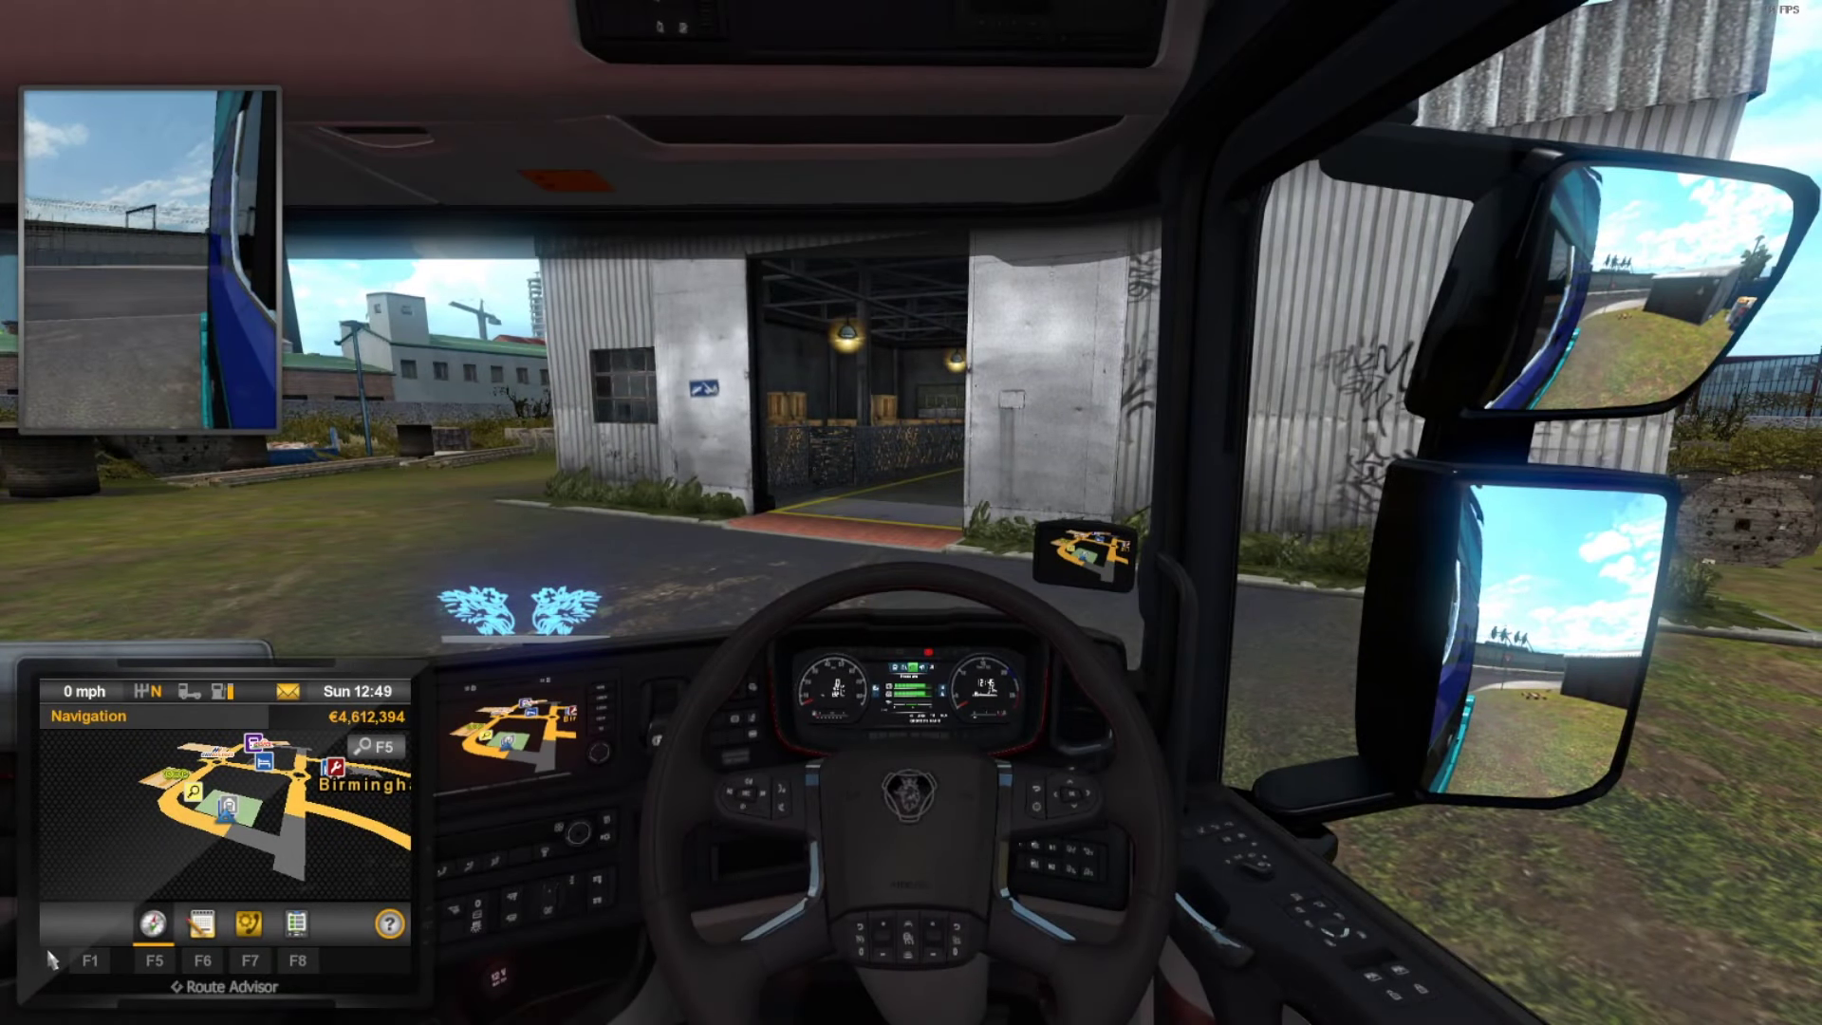
{"action": "key", "text": "Escape"}
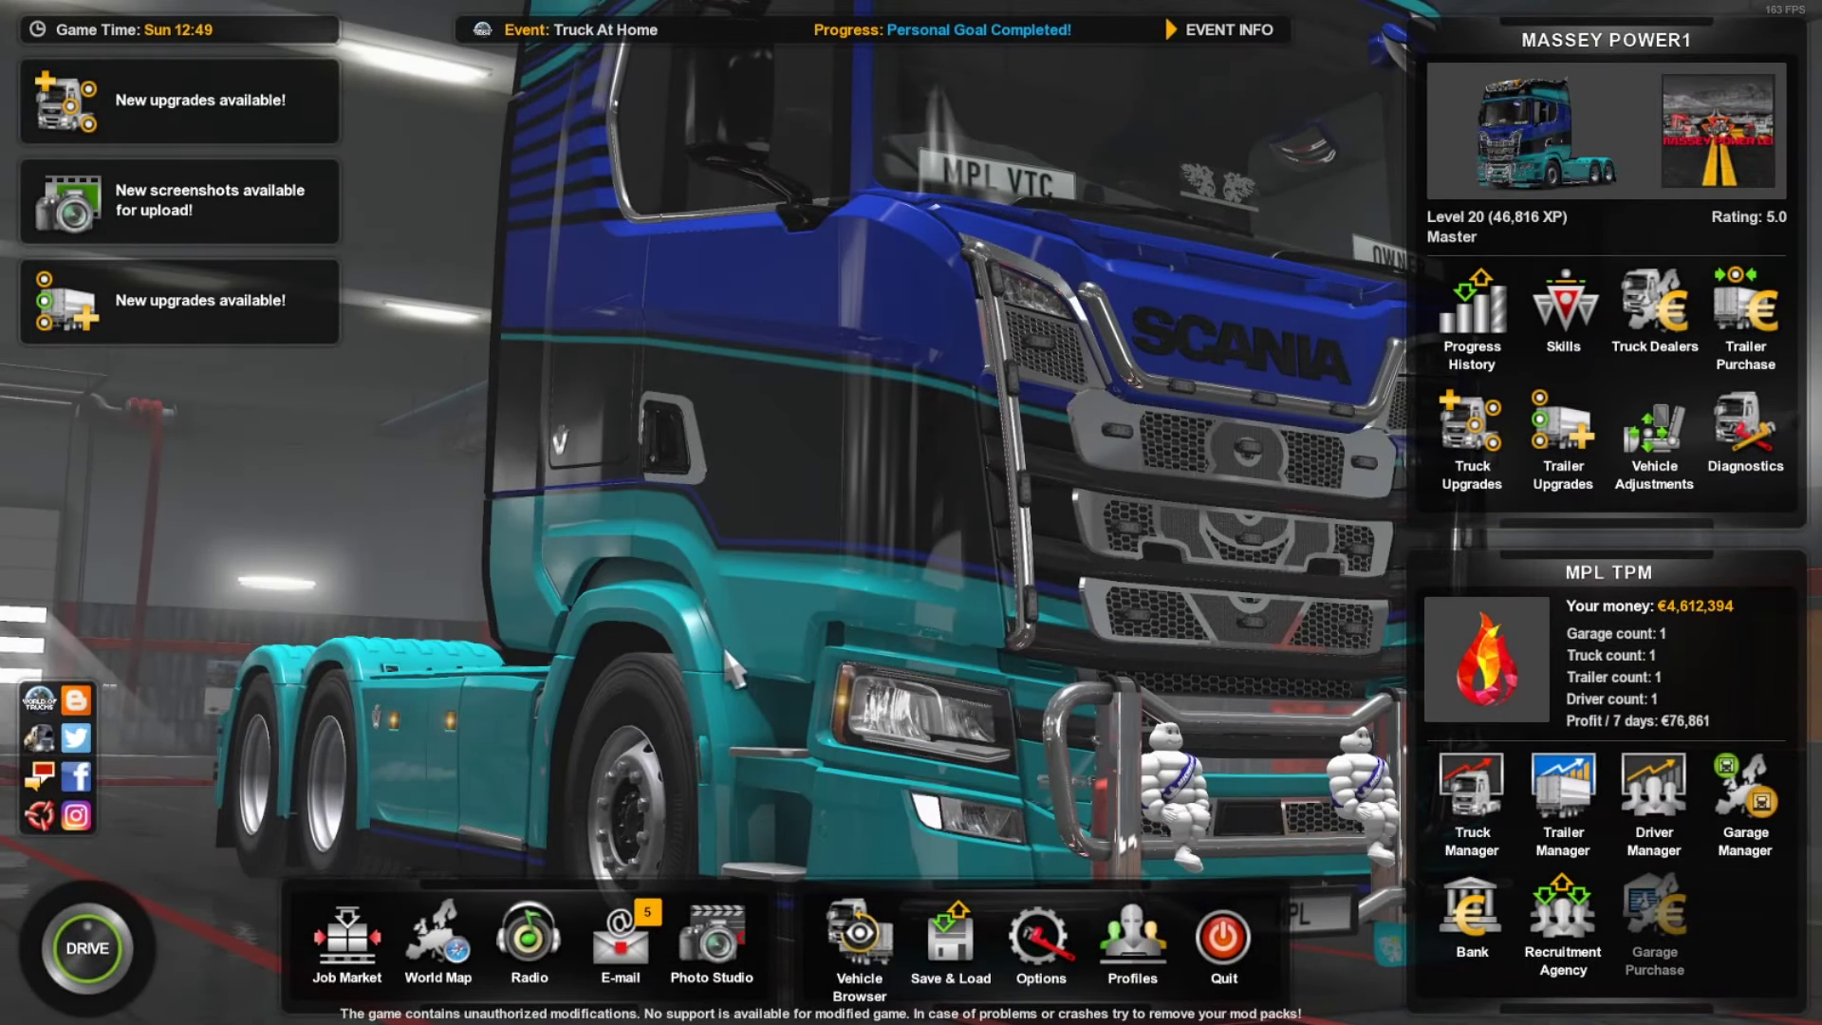
{"action": "left_click", "coordinate": [534, 922]}
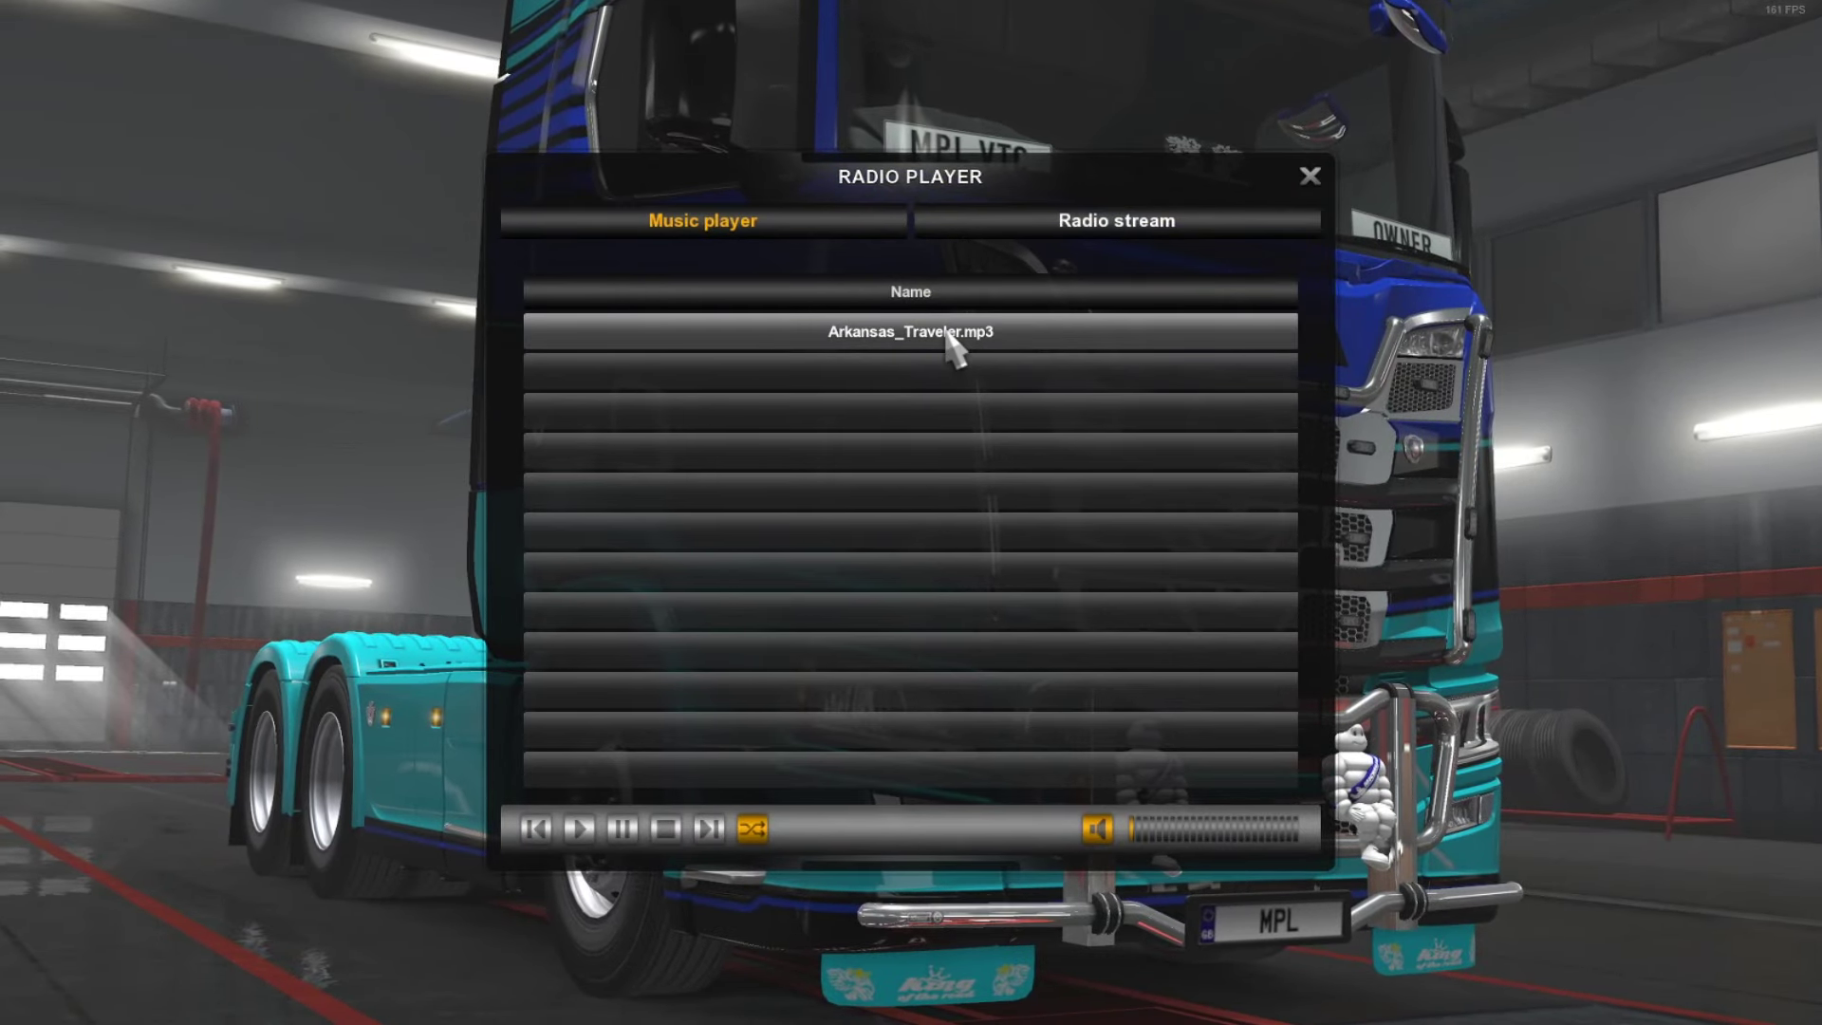
{"action": "left_click", "coordinate": [1316, 185]}
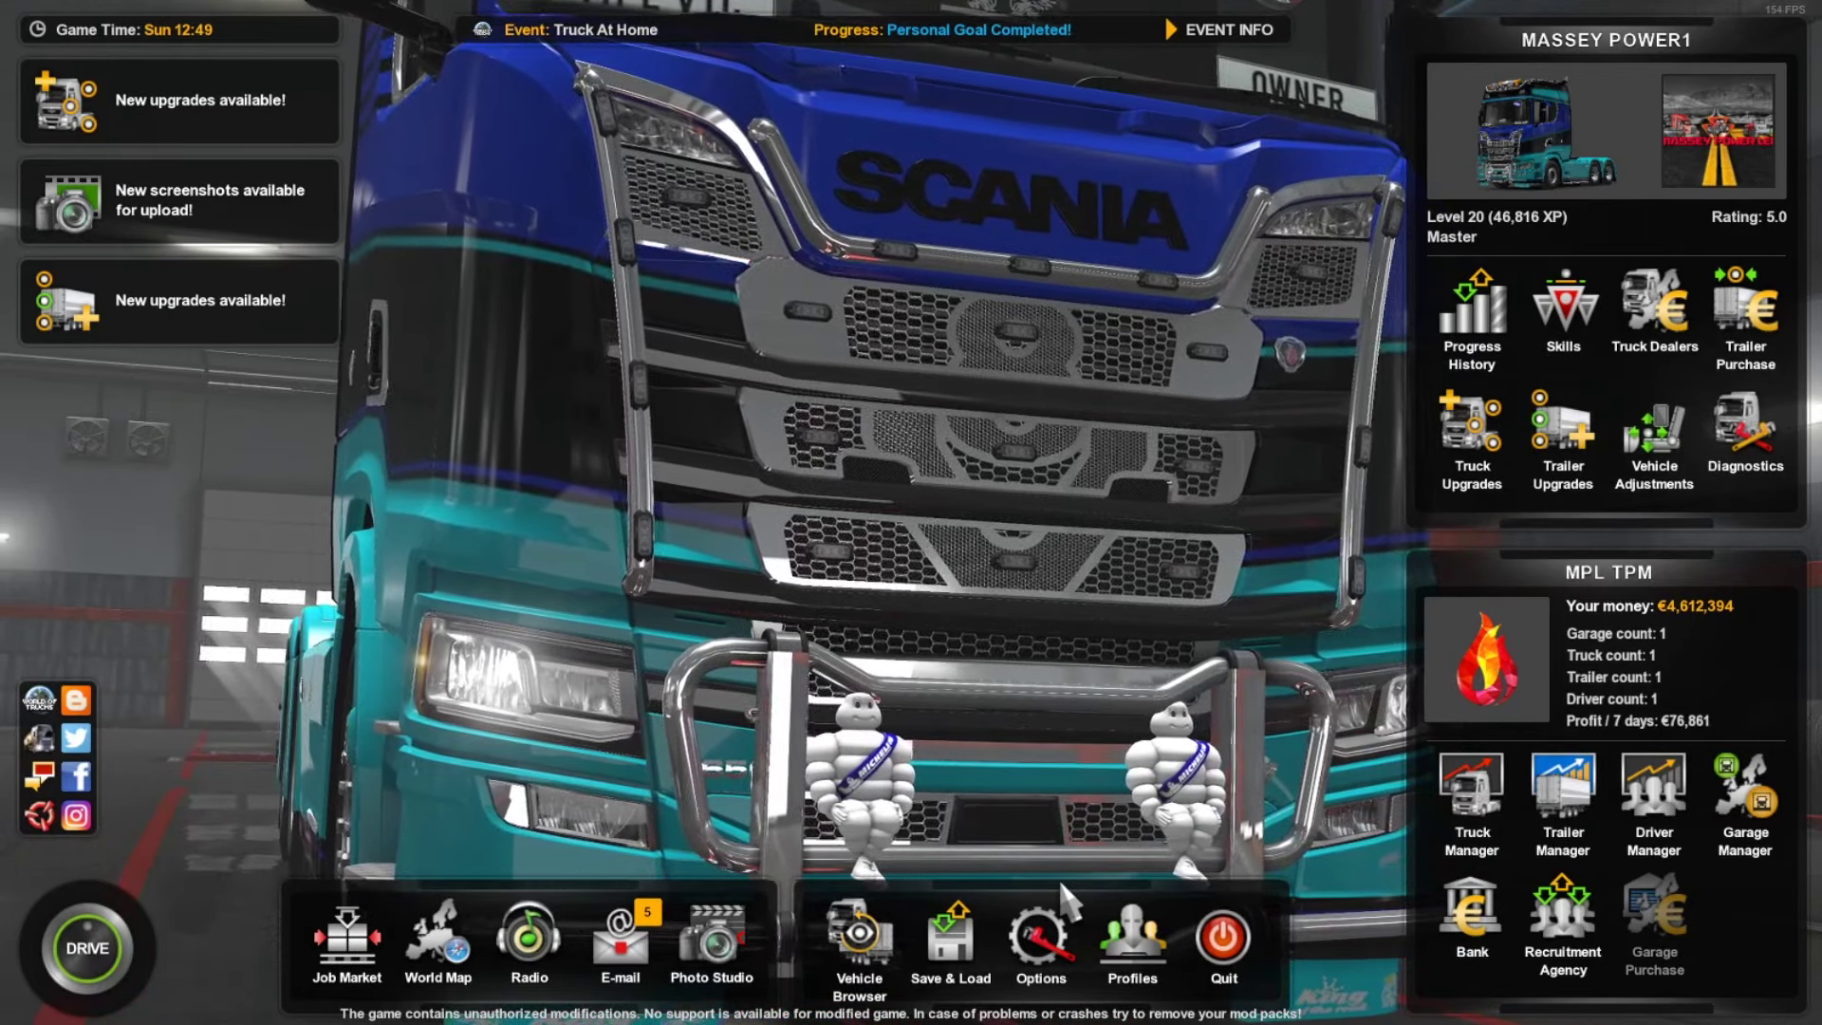
- Examine the Audio Player key bindings under Other in the game's Keys & Buttons options
{"action": "left_click", "coordinate": [1045, 935]}
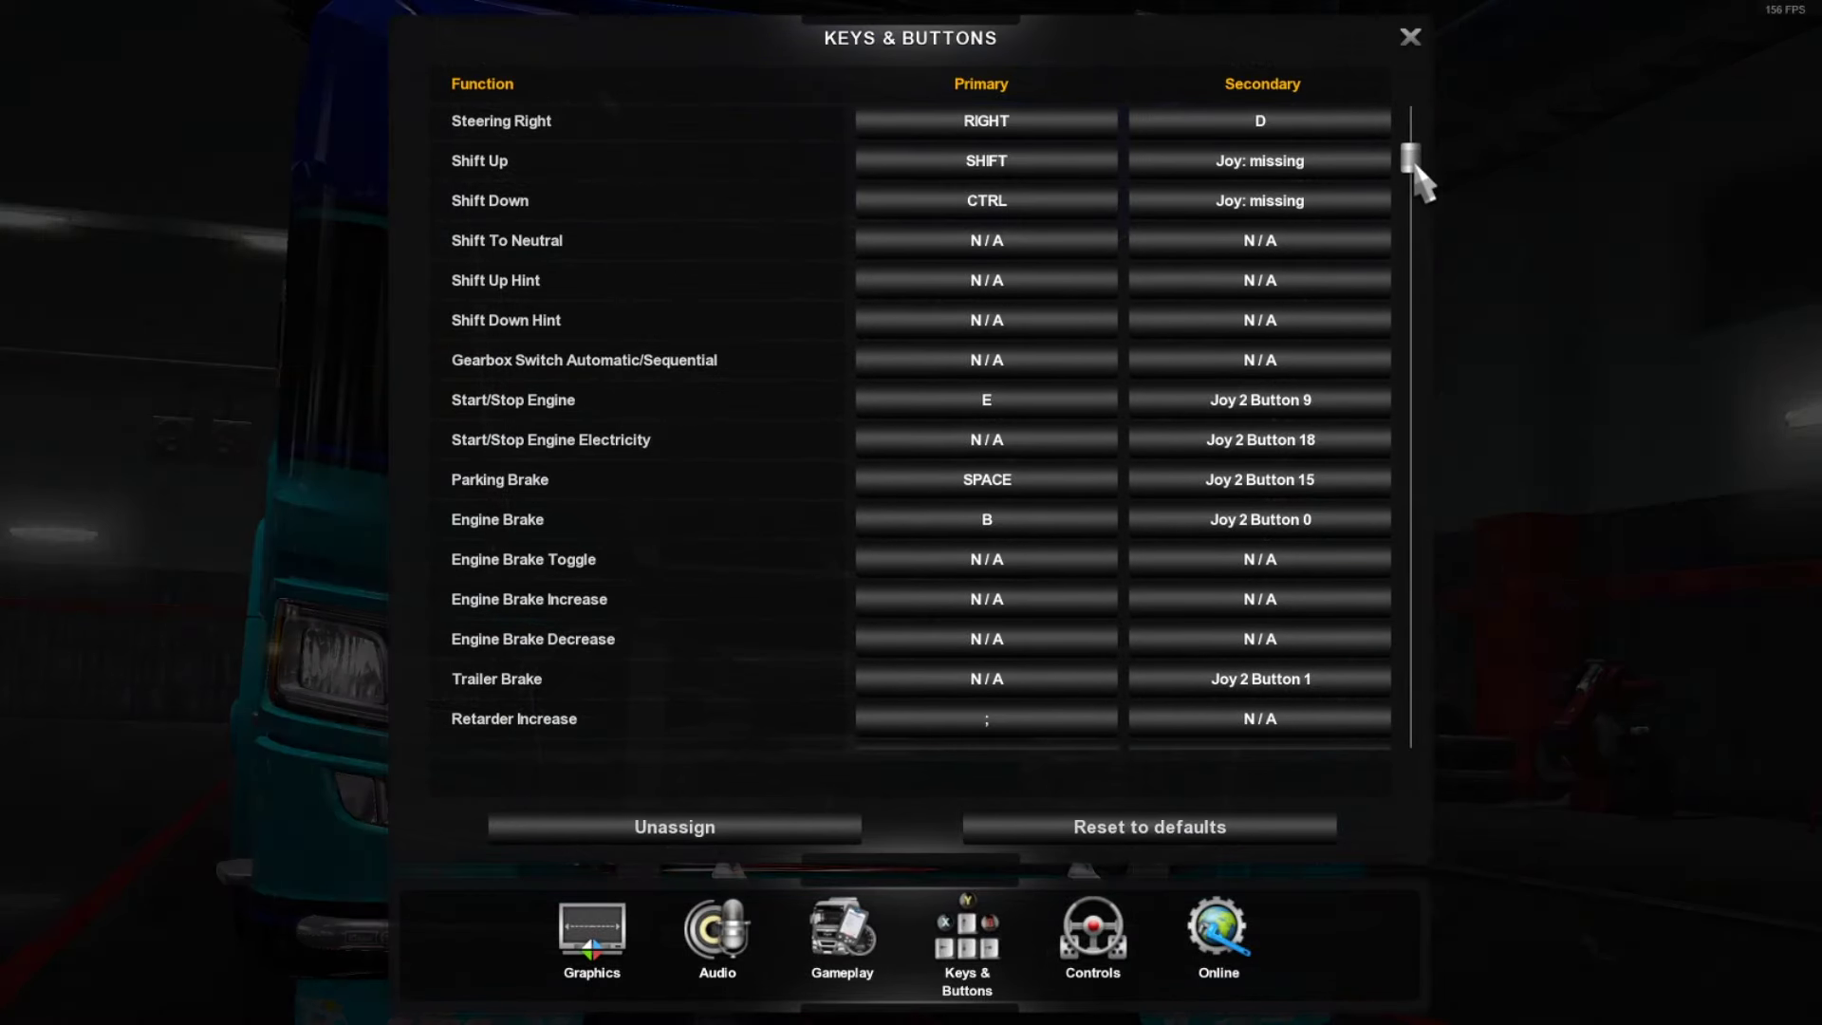
{"action": "left_click_drag", "start_coordinate": [1412, 159], "coordinate": [1401, 760]}
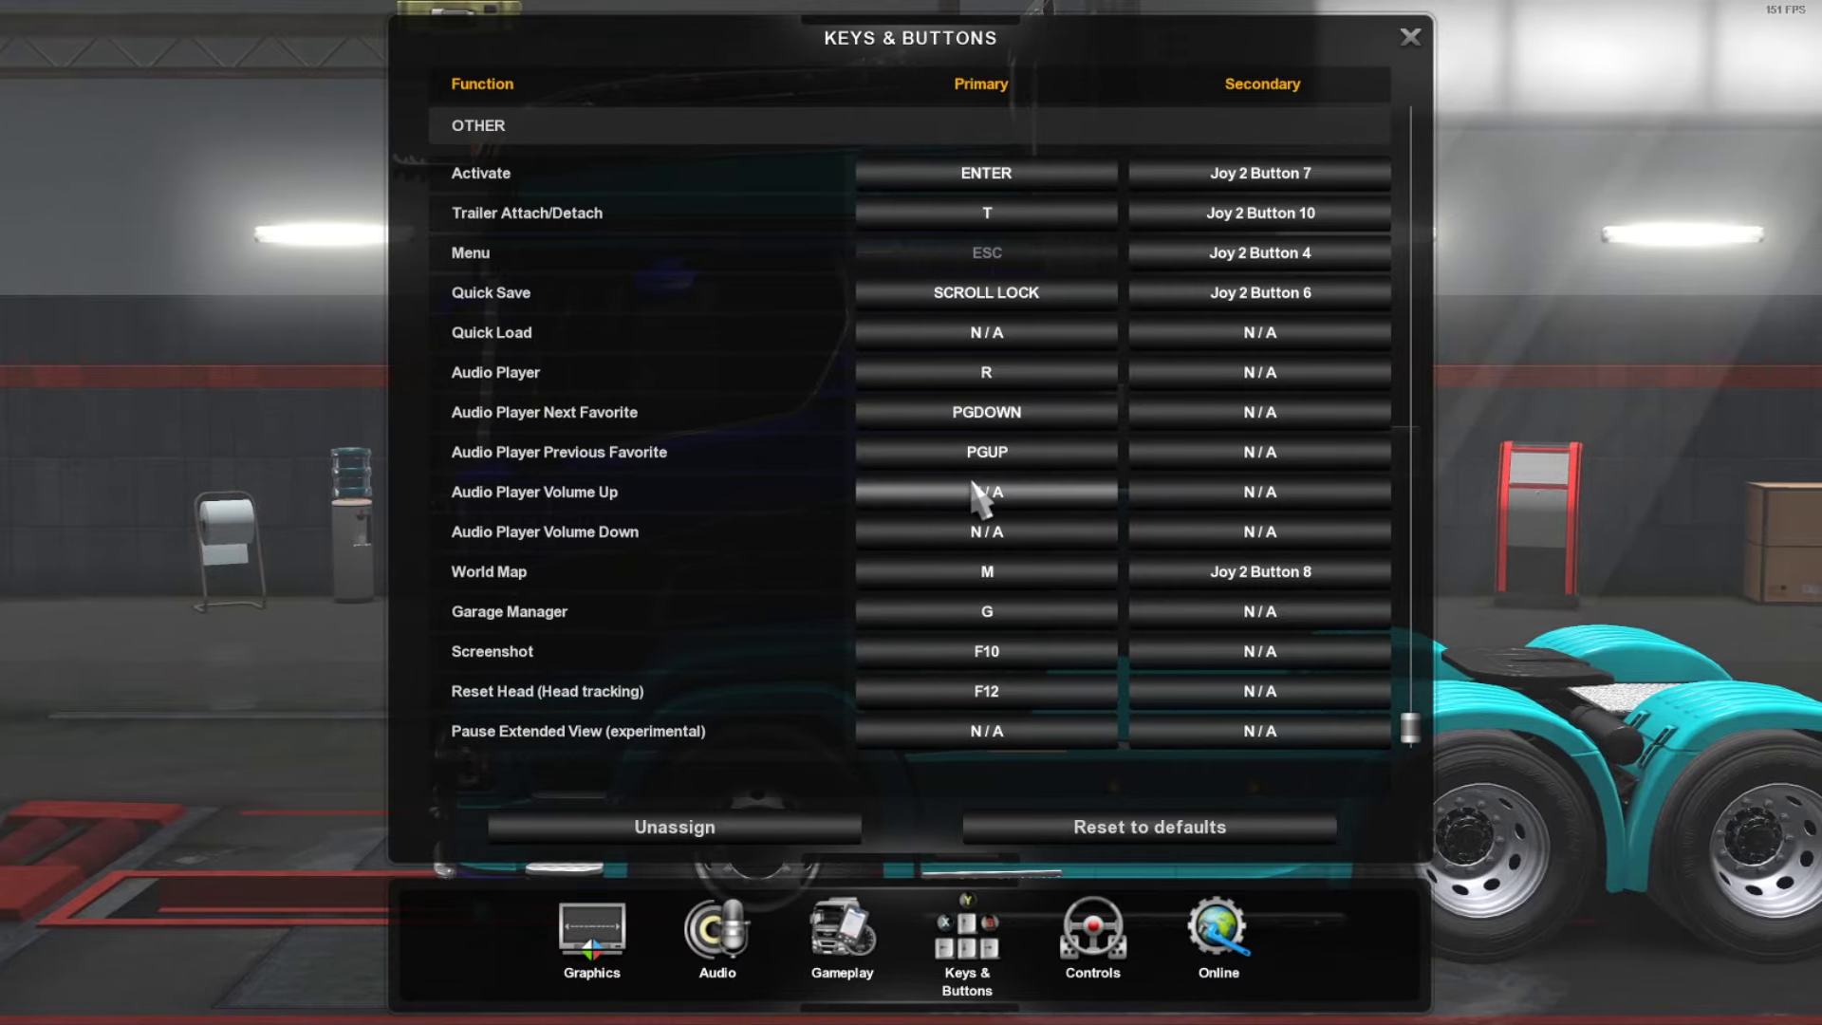
{"action": "key", "text": "Escape"}
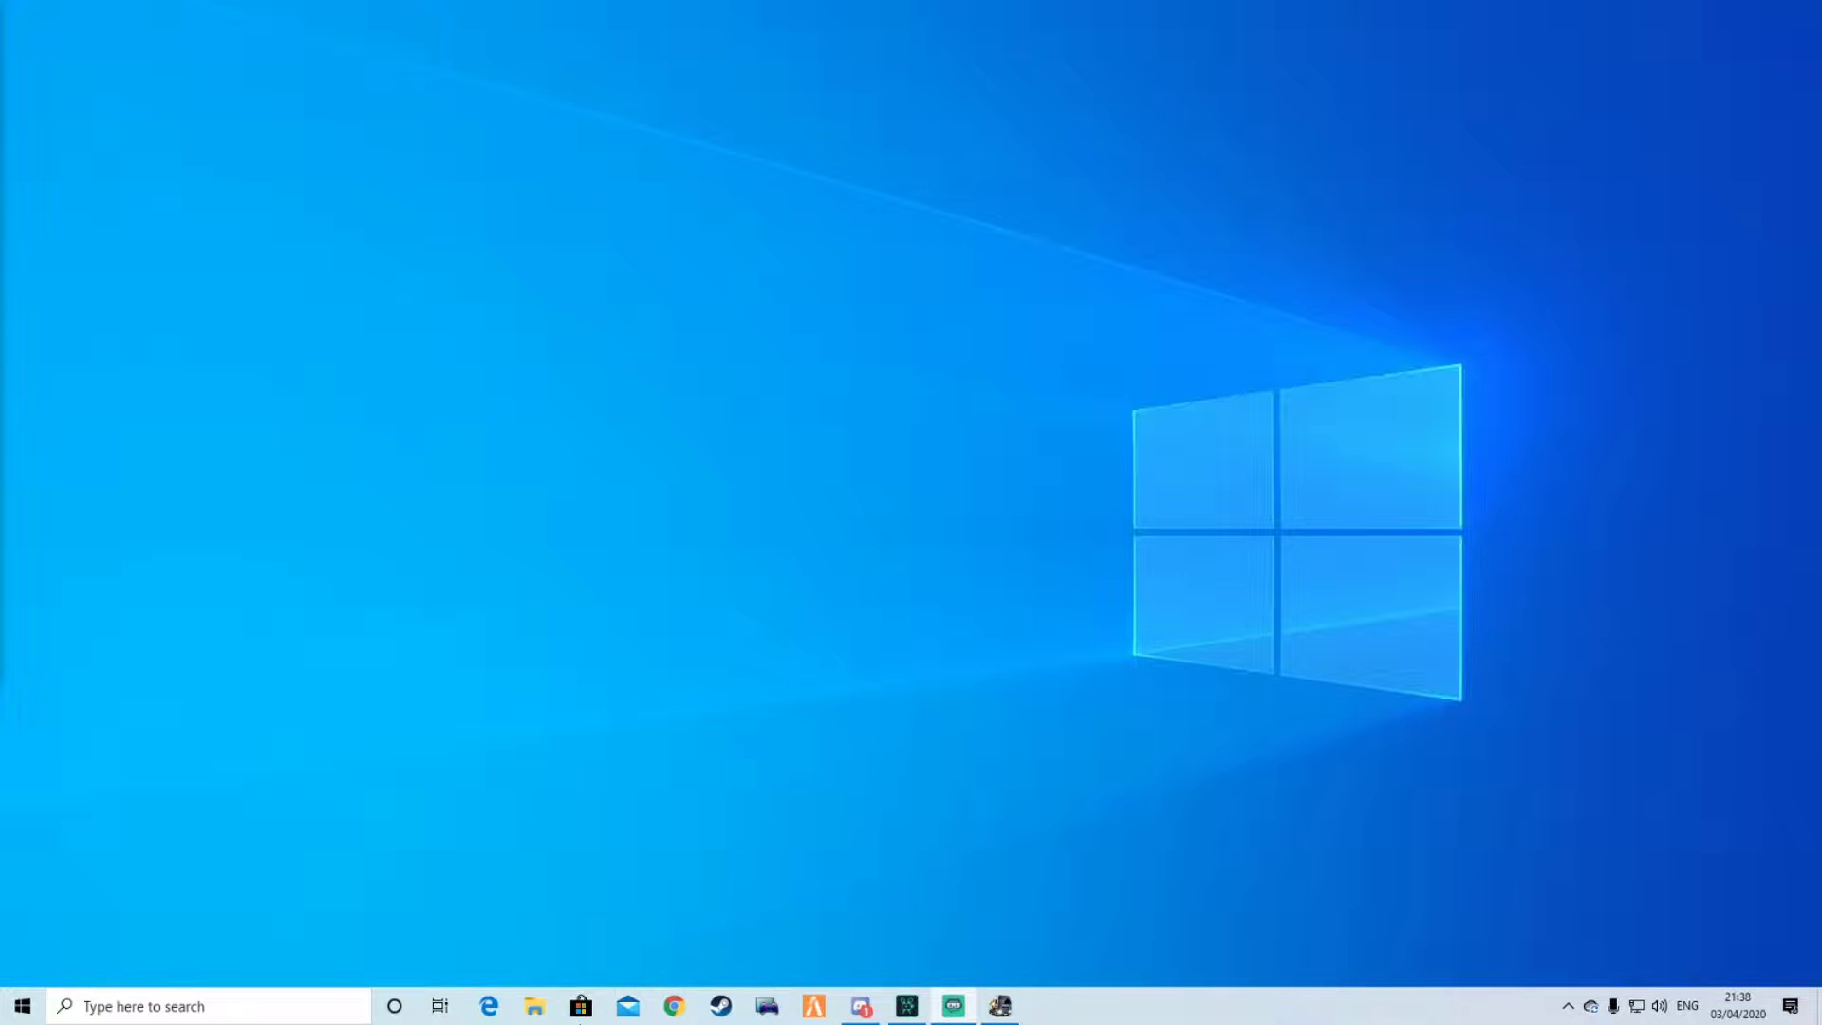
- Look for the music folder inside the American Truck Simulator folder in Documents using File Explorer
{"action": "left_click", "coordinate": [536, 1009]}
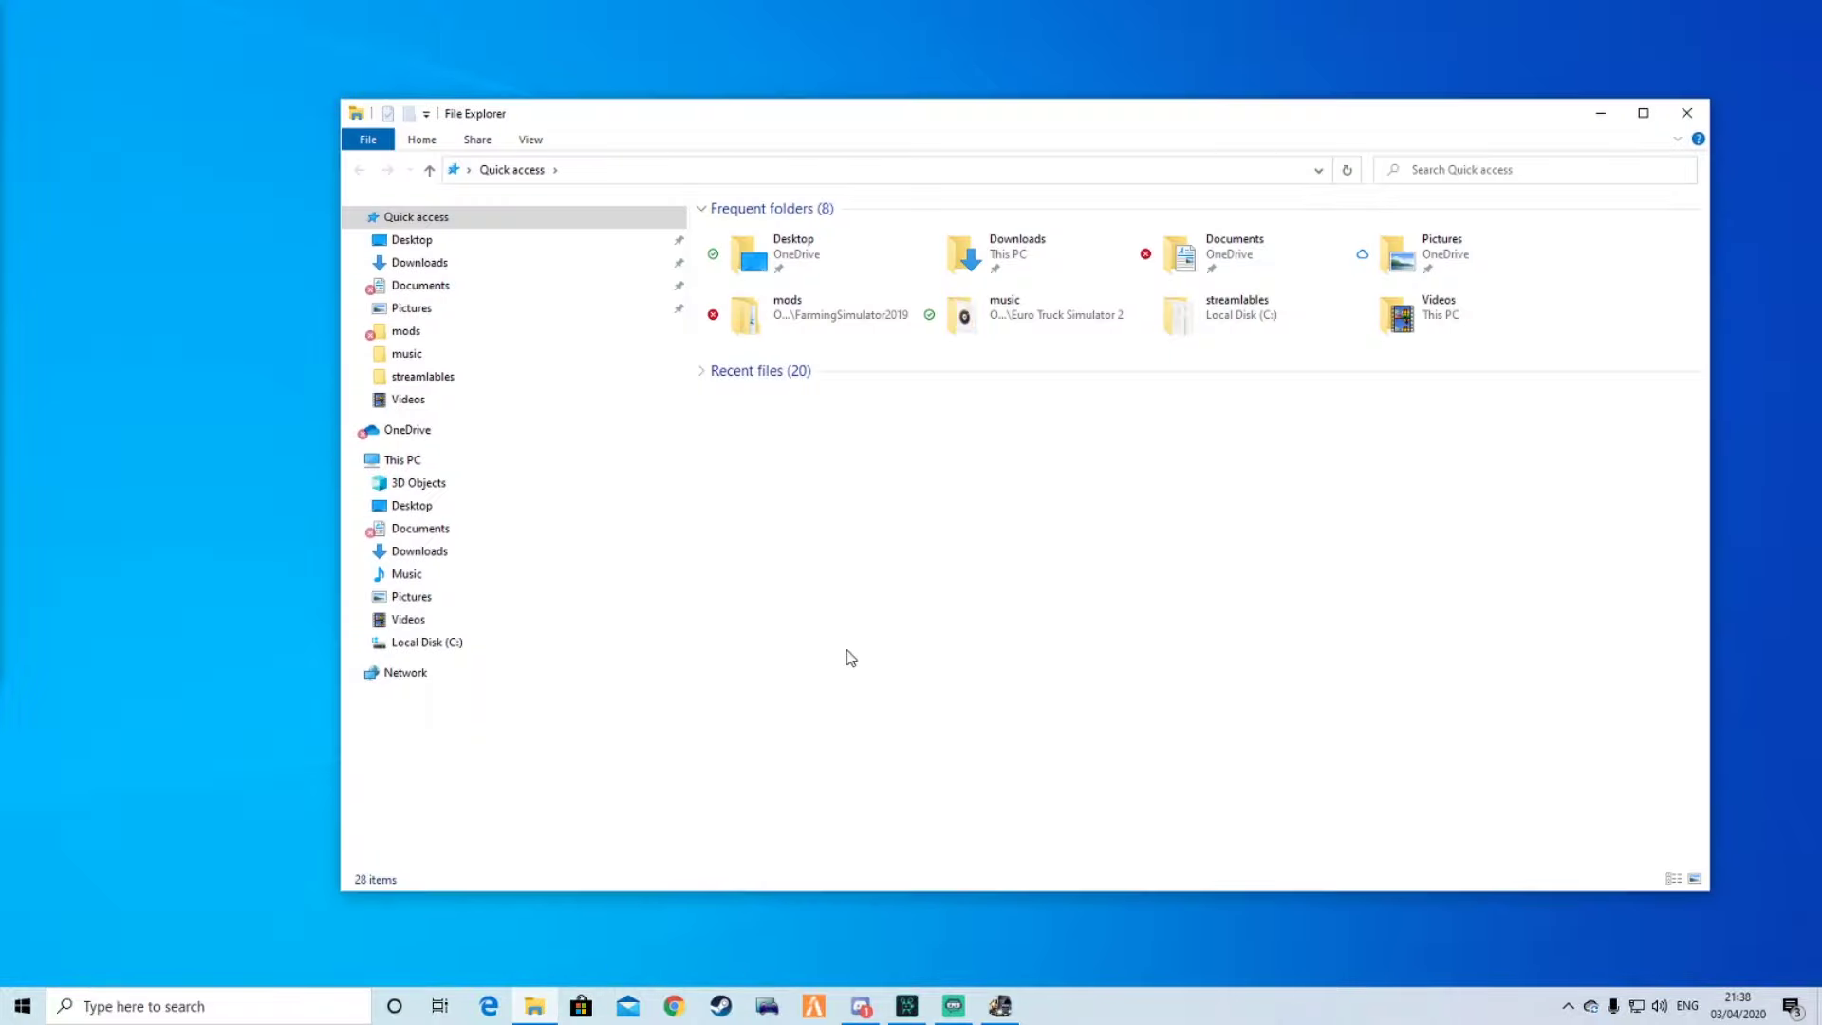
{"action": "left_click", "coordinate": [432, 289]}
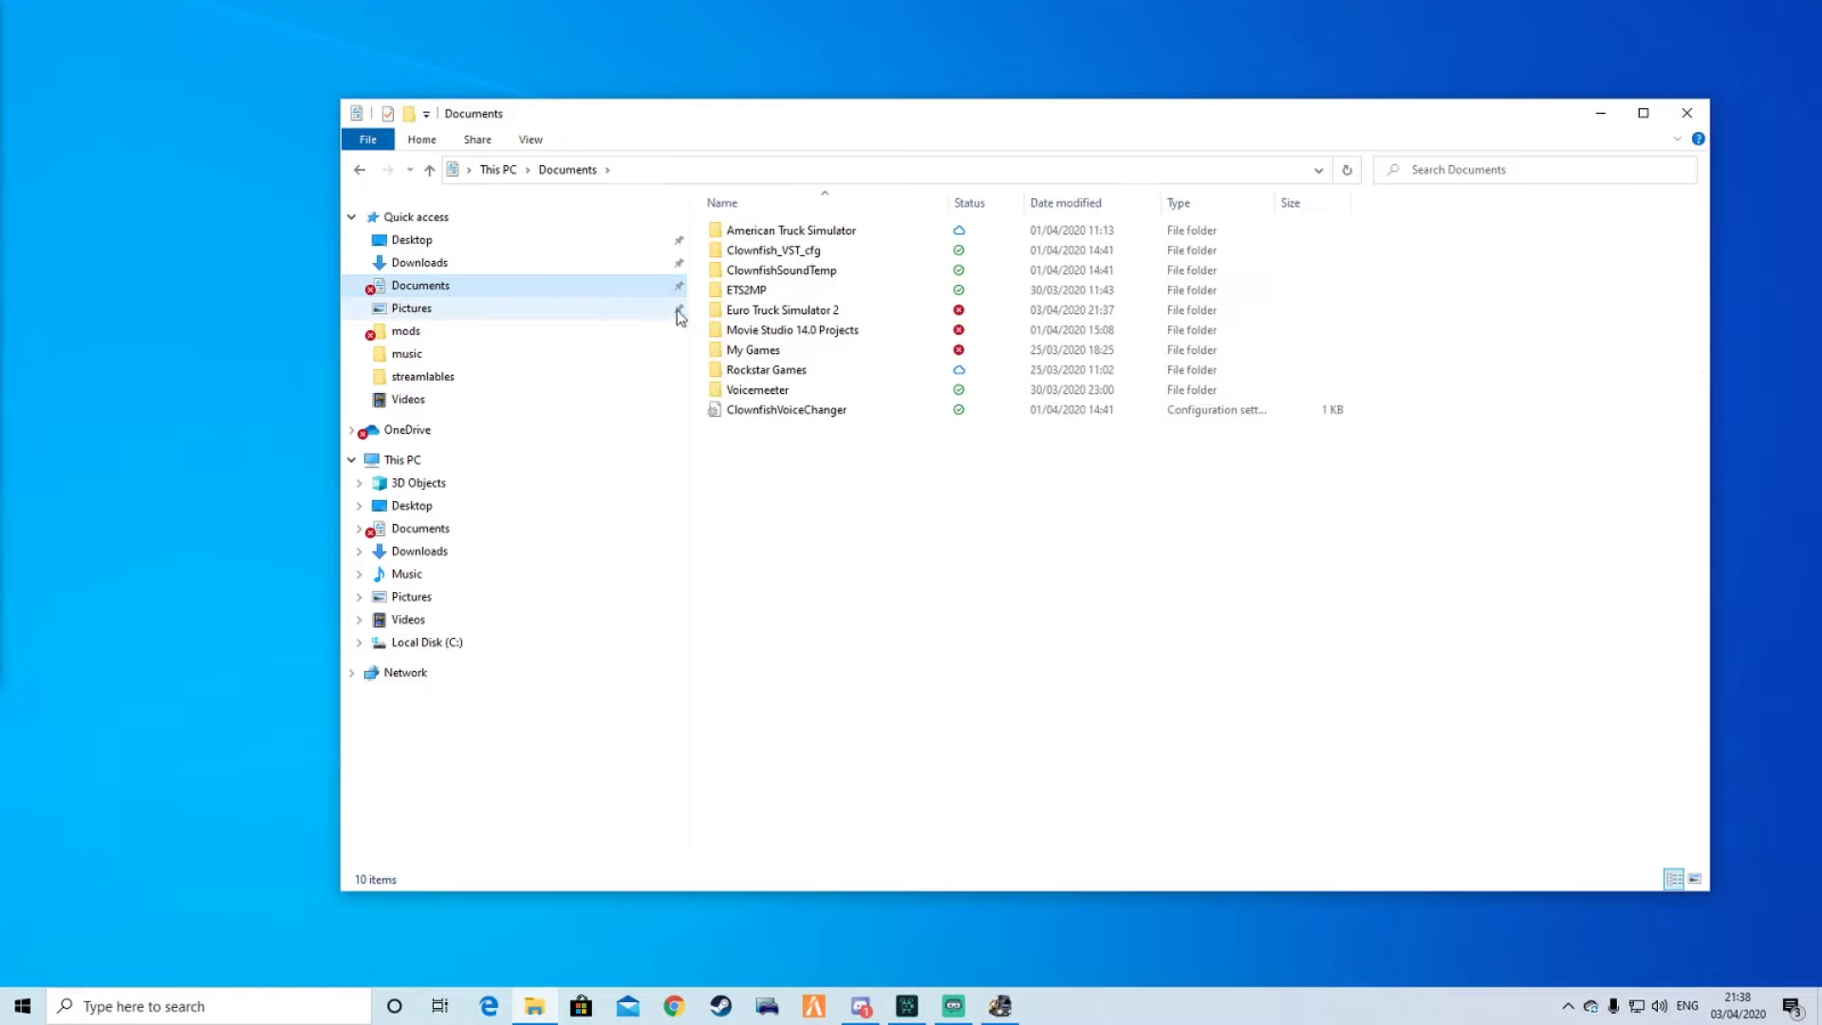
{"action": "left_click", "coordinate": [776, 237]}
{"action": "double_click", "coordinate": [777, 237]}
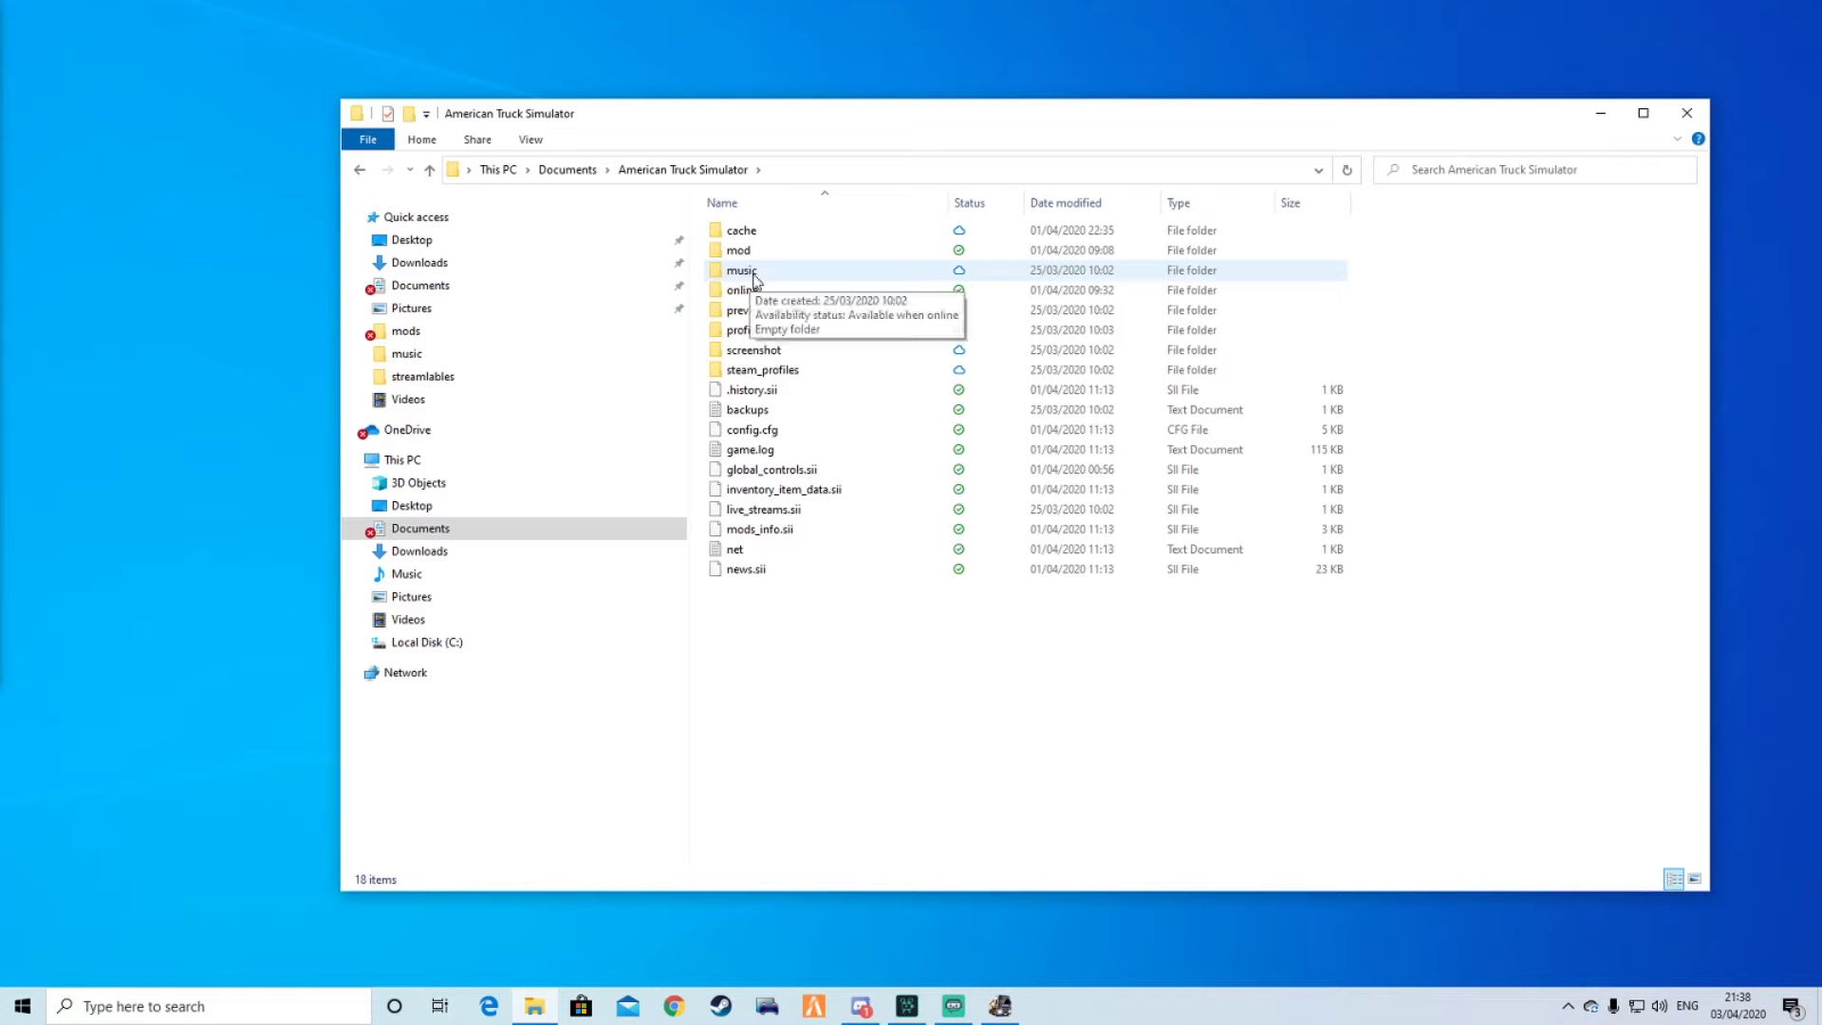
{"action": "key", "text": "BackSpace"}
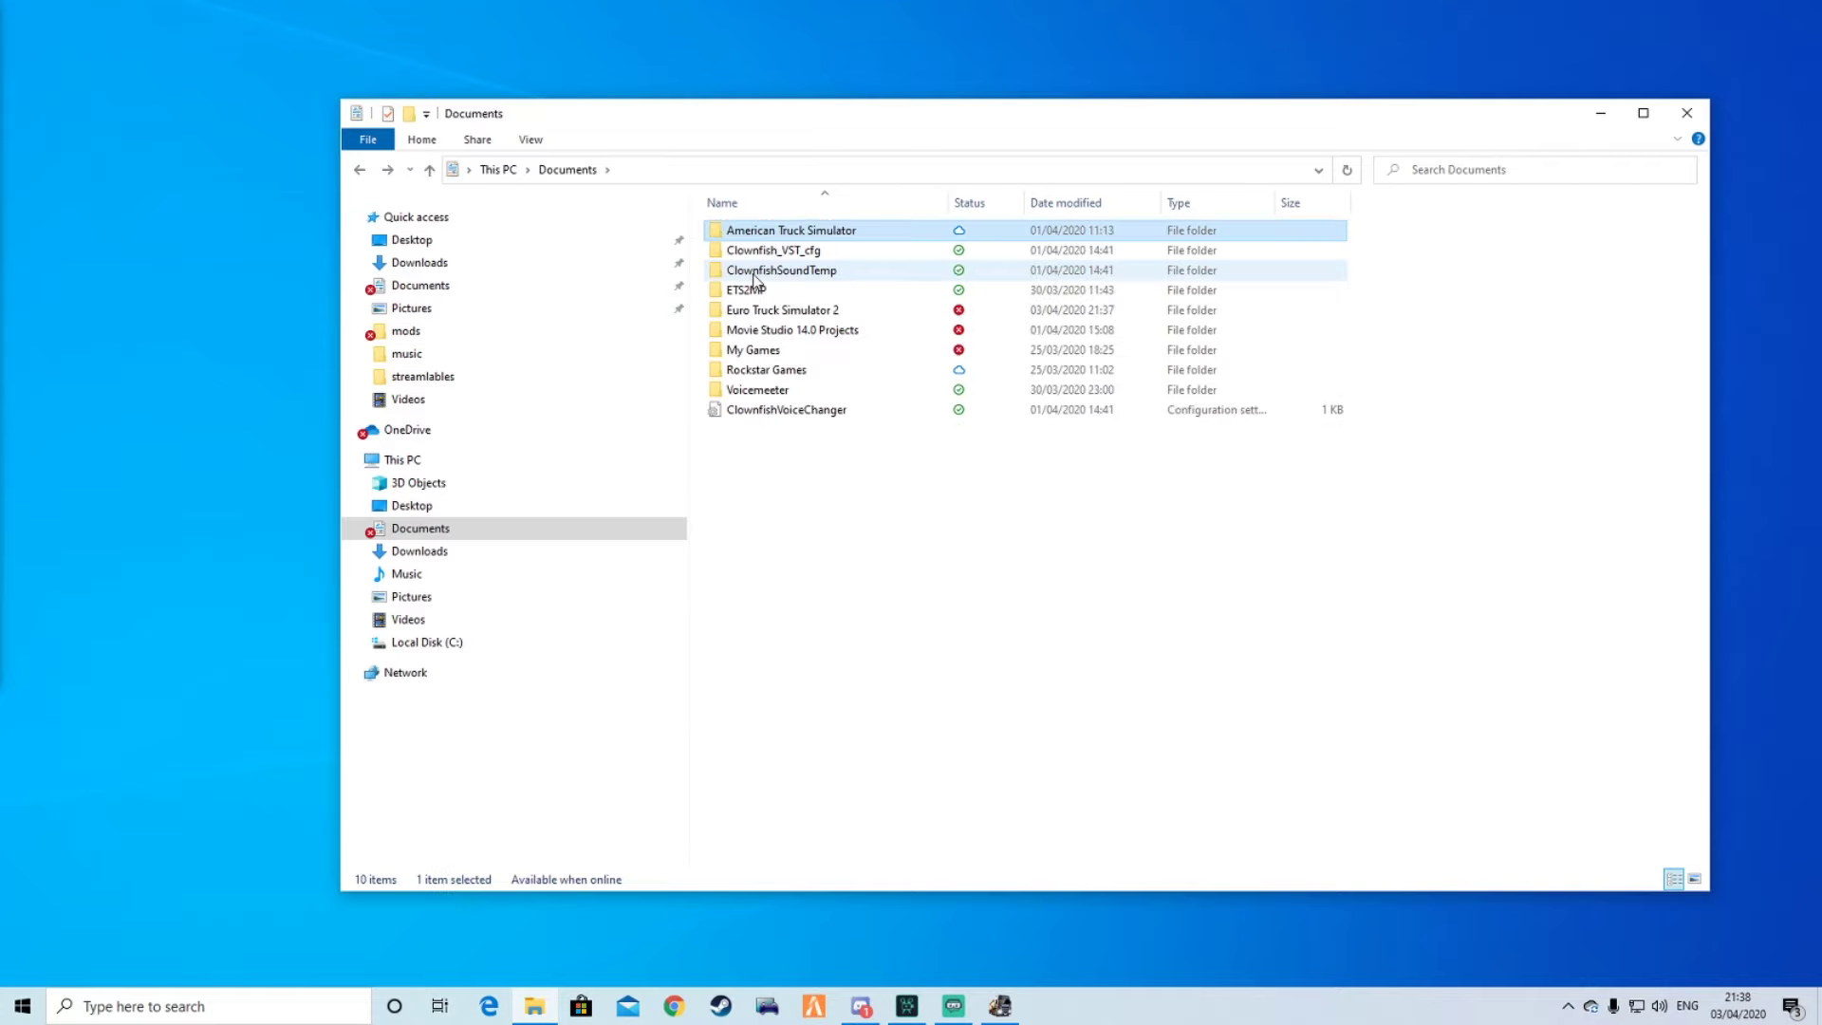
- Look through the FarmingSimulator2019 folder in My Games for its music folder
{"action": "double_click", "coordinate": [763, 351]}
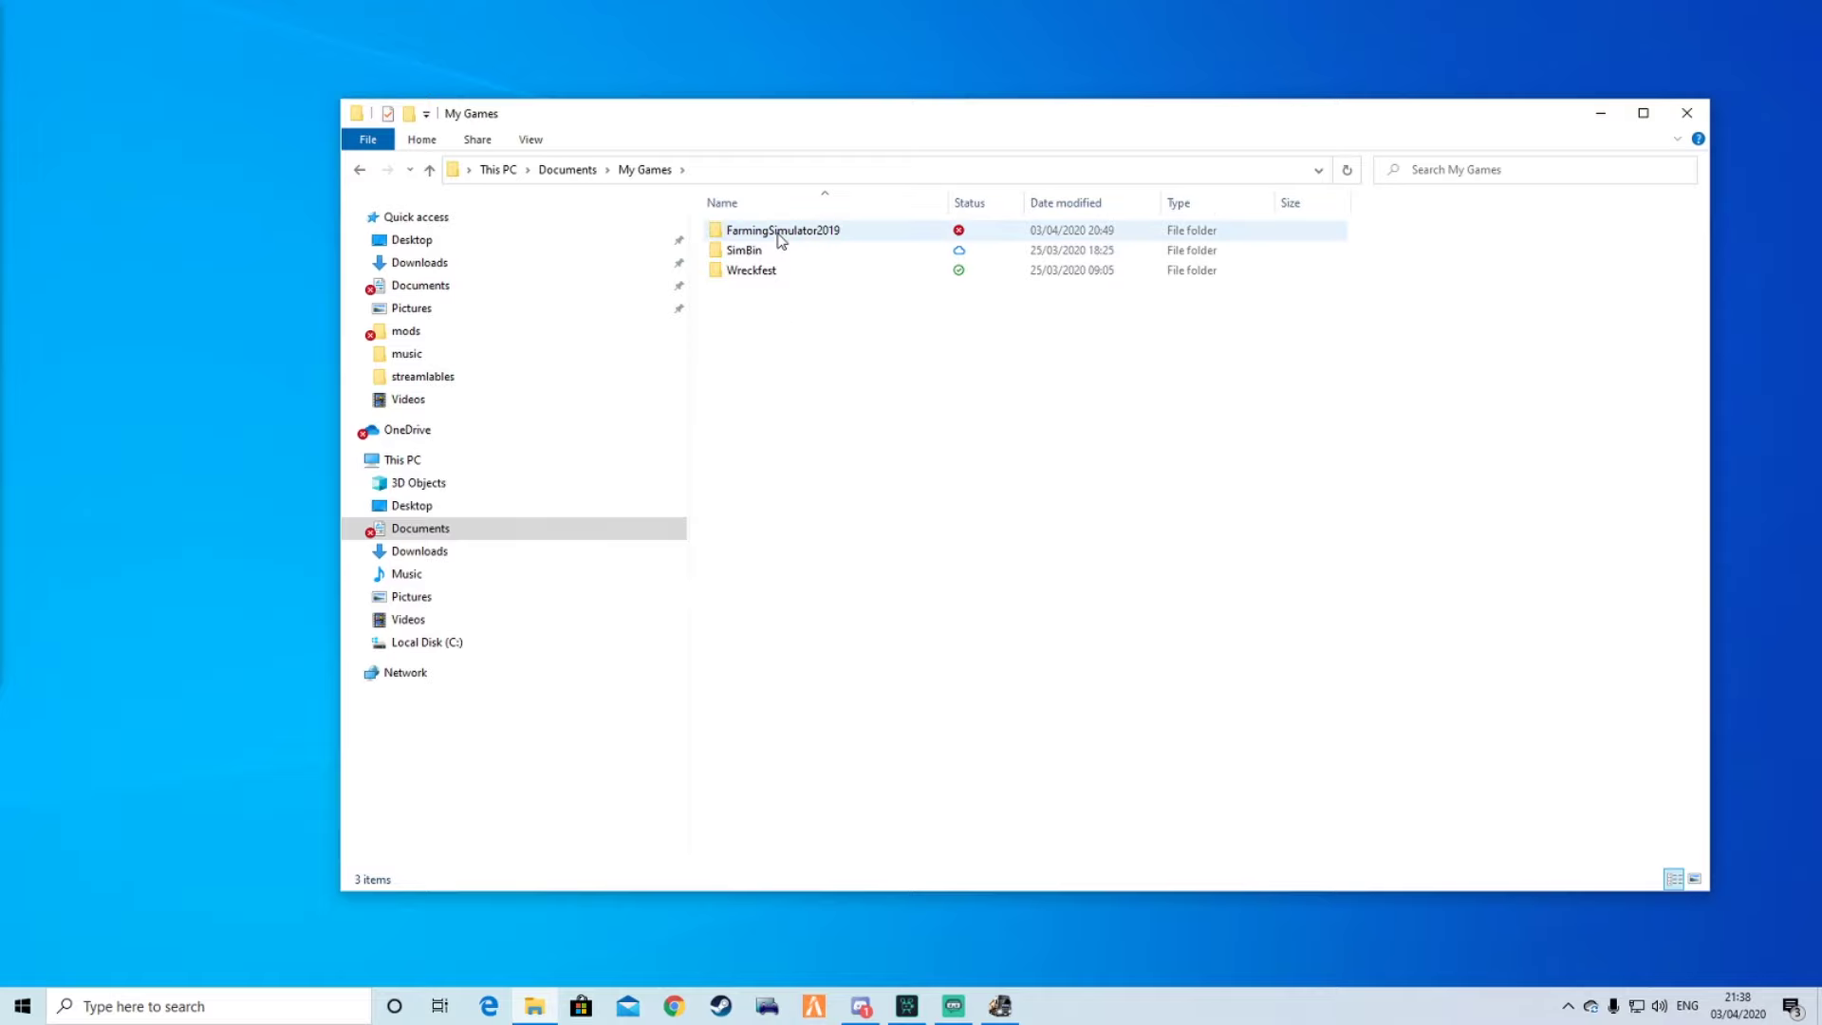
{"action": "double_click", "coordinate": [778, 236]}
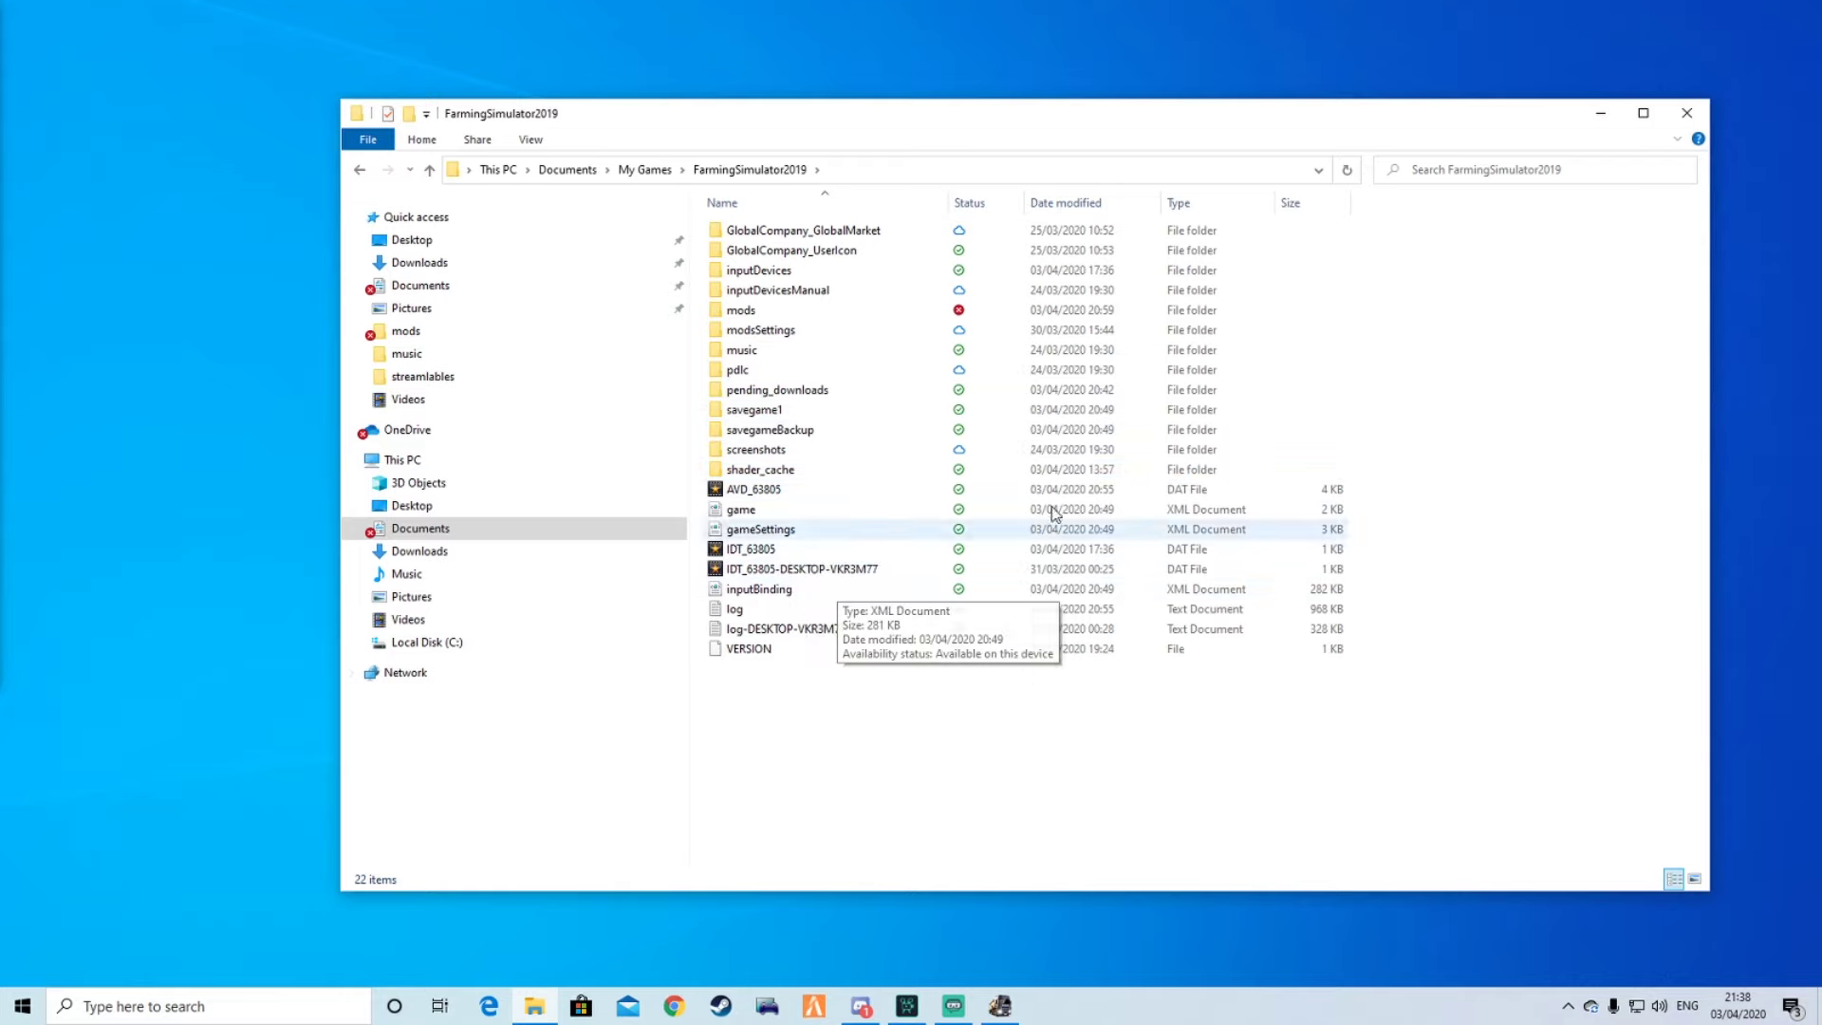
{"action": "left_click", "coordinate": [1686, 114]}
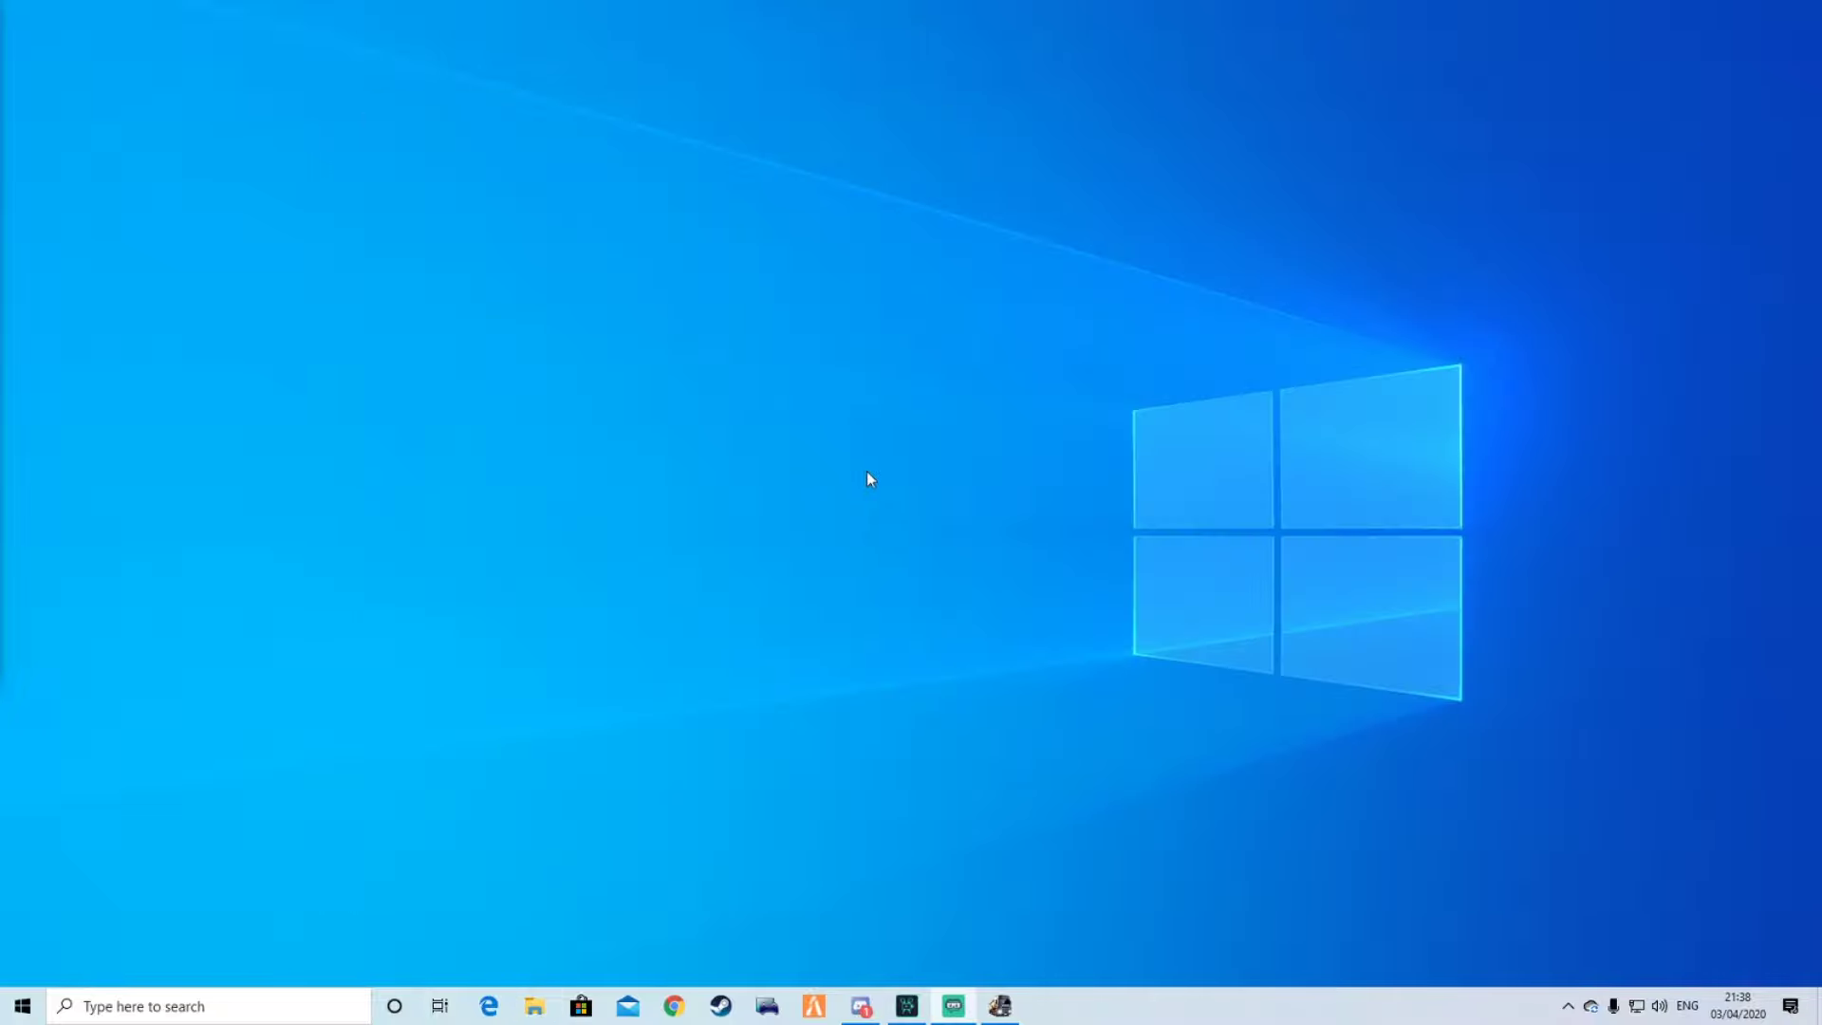